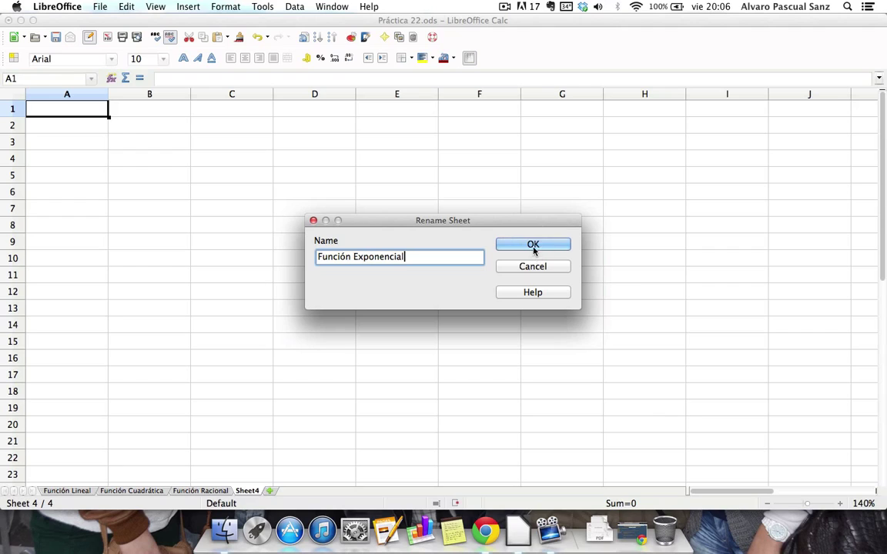
# - Confirm Función Exponencial as the fourth sheet's name and enter y=k·a^x in cell A1
pyautogui.click(533, 245)
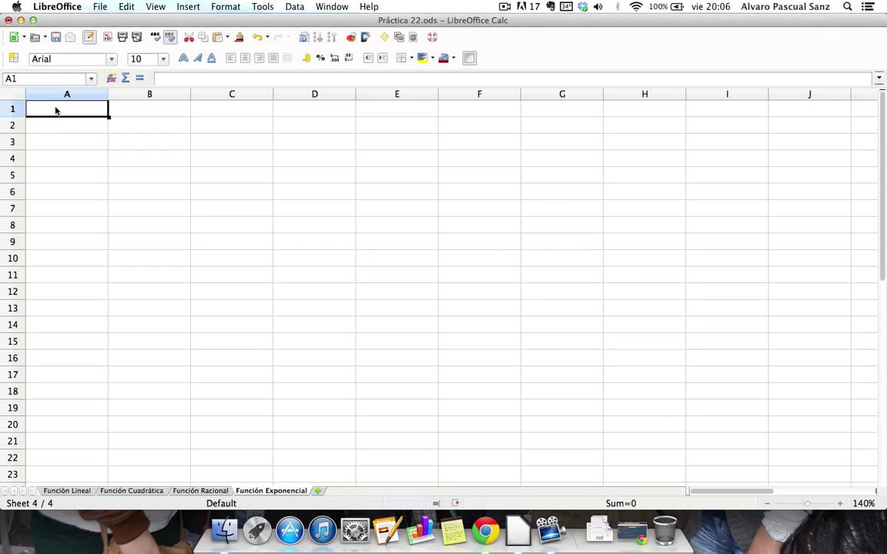
pyautogui.write('Y')
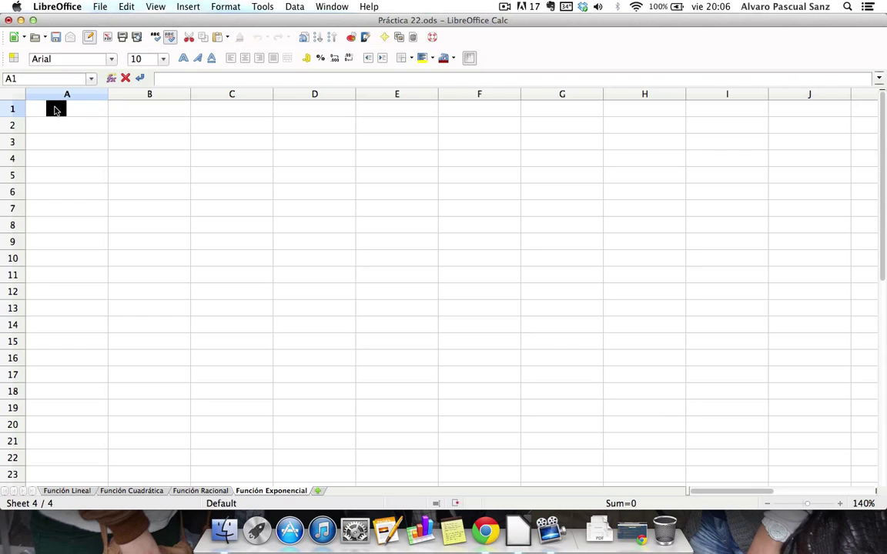
pyautogui.press('BackSpace')
pyautogui.write('y=')
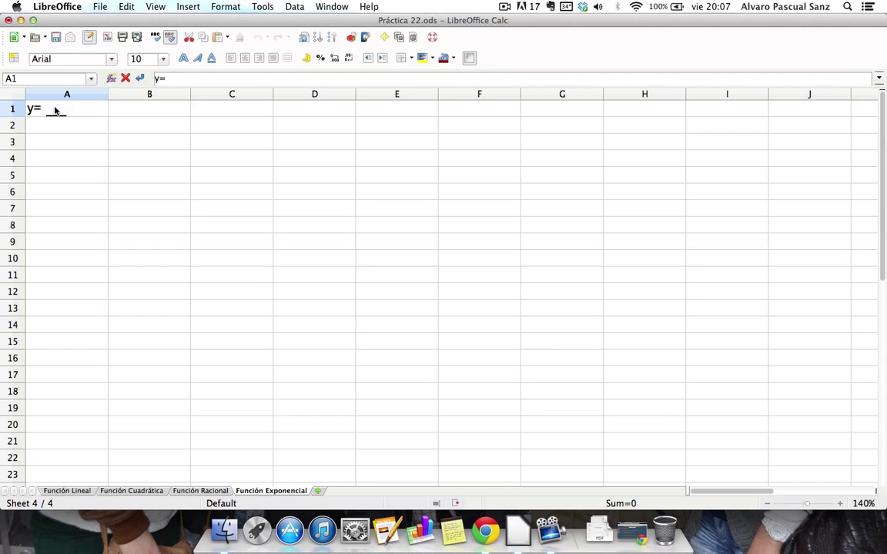
pyautogui.write('k·a^x')
pyautogui.press('Return')
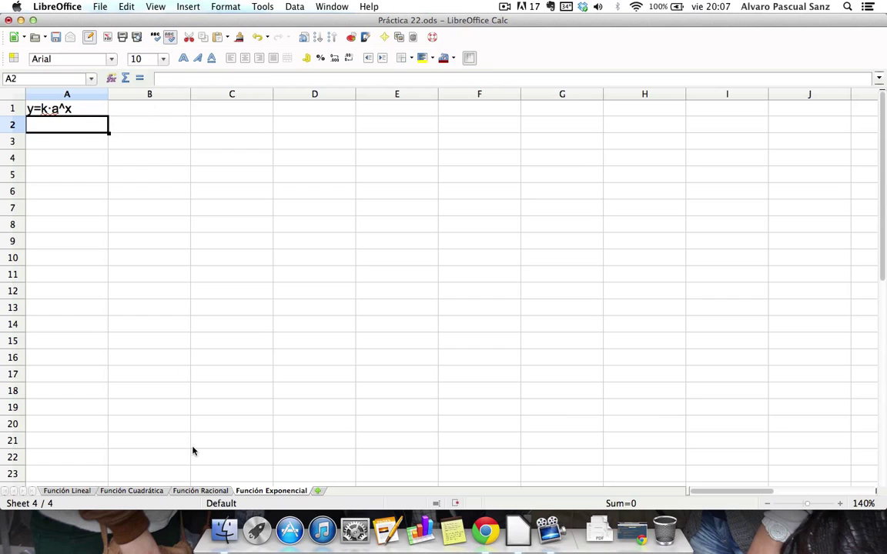
# - Copy the x column (B1:B22) from the Función Racional sheet to cell B1 of the Función Exponencial sheet
pyautogui.click(217, 493)
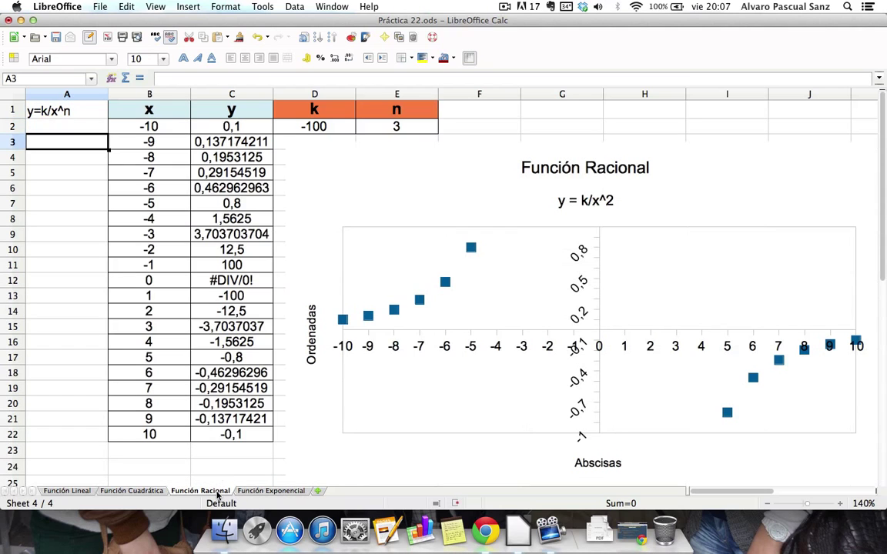
pyautogui.click(143, 108)
pyautogui.keyDown('shift'); pyautogui.click(154, 432); pyautogui.keyUp('shift')
pyautogui.press('super+c')
pyautogui.hotkey('ctrl', 'pagedown')
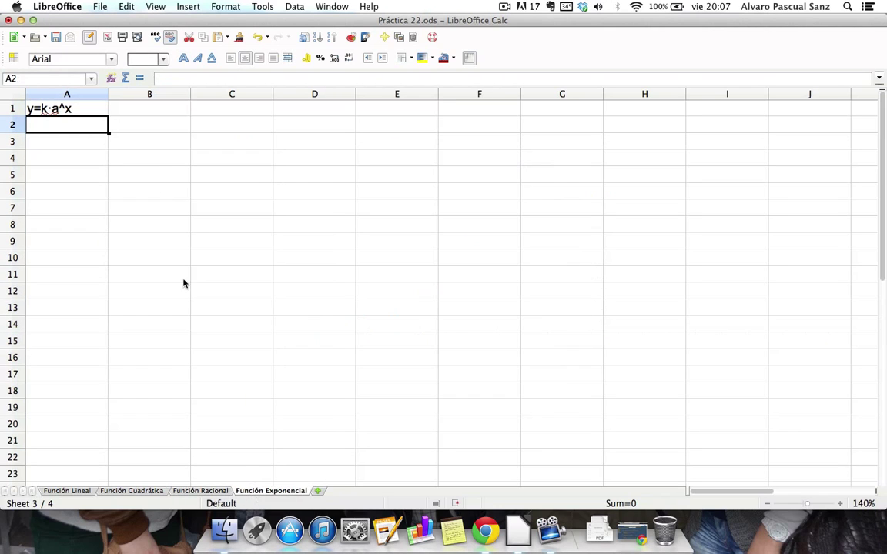
pyautogui.click(146, 113)
pyautogui.press('super+v')
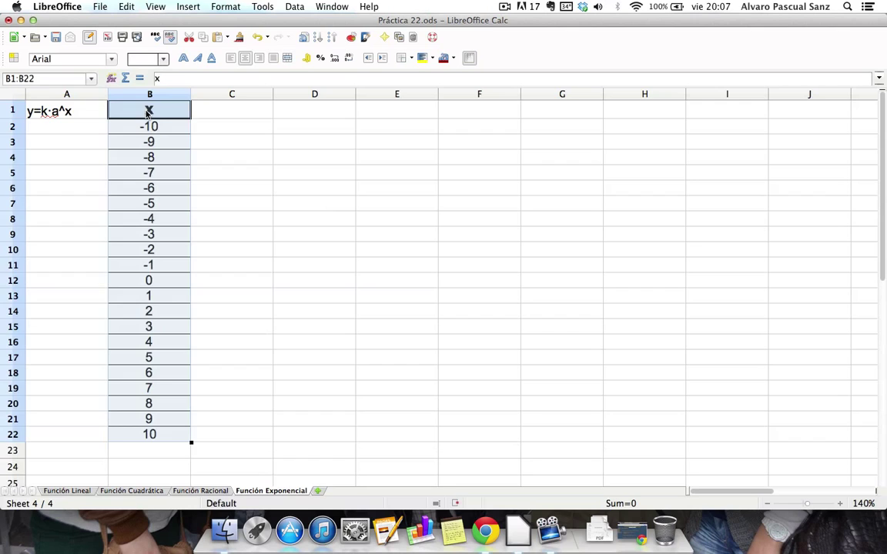
# - Enter the headers y, k and a in cells C1, D1 and E1
pyautogui.click(214, 115)
pyautogui.write('y')
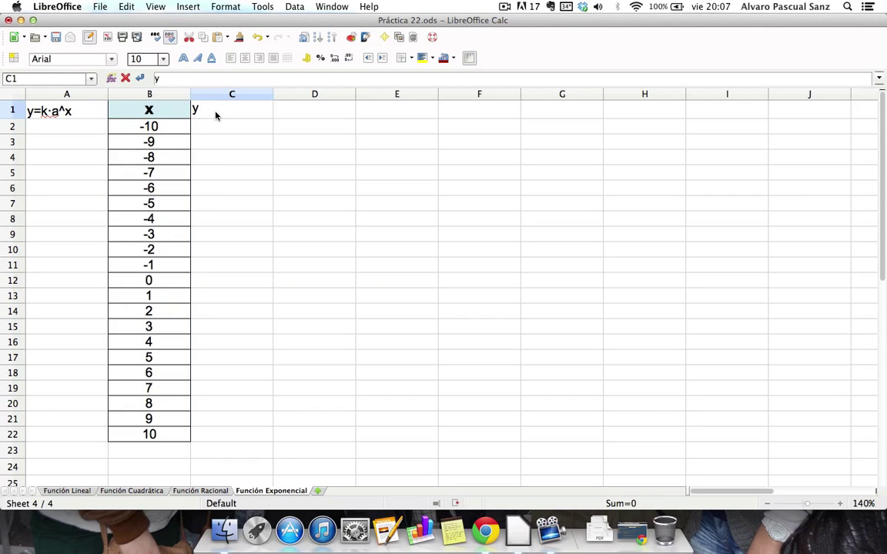
pyautogui.press('Tab')
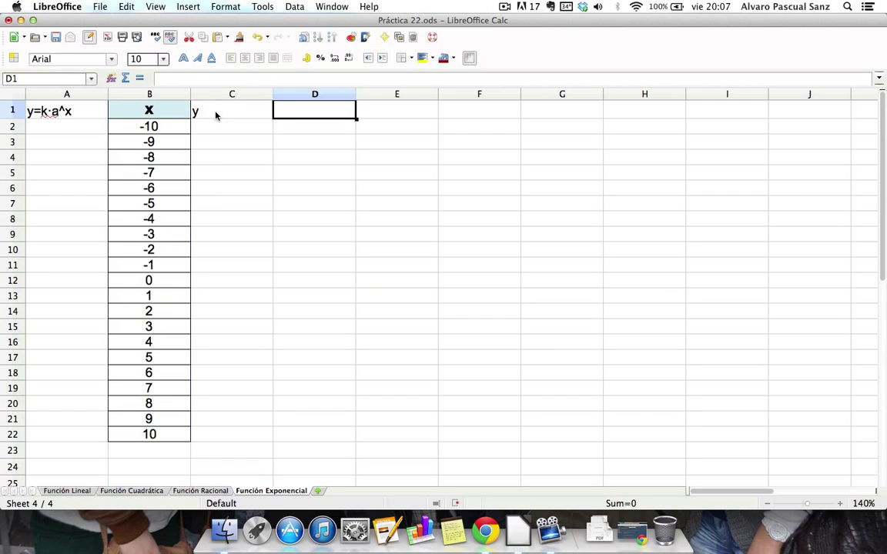
pyautogui.write('k')
pyautogui.press('Tab')
pyautogui.write('a')
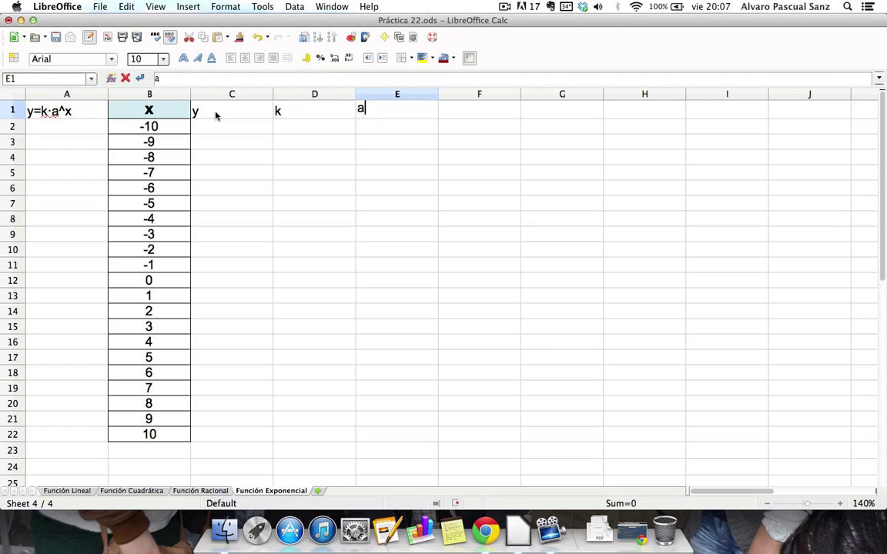
pyautogui.press('Tab')
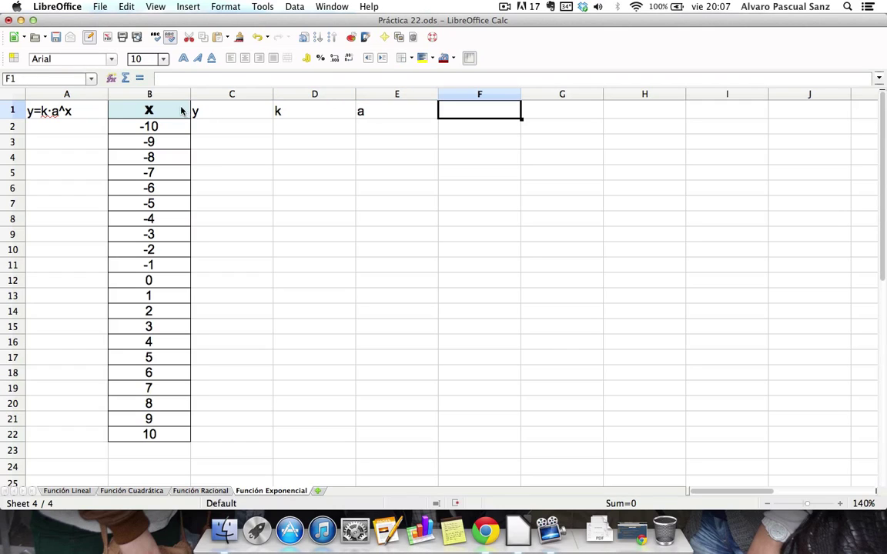
# - Format the headers in C1:E1 as bold, 12 pt and centered
pyautogui.click(203, 111)
pyautogui.moveTo(203, 112); pyautogui.dragTo(376, 115)
pyautogui.click(183, 58)
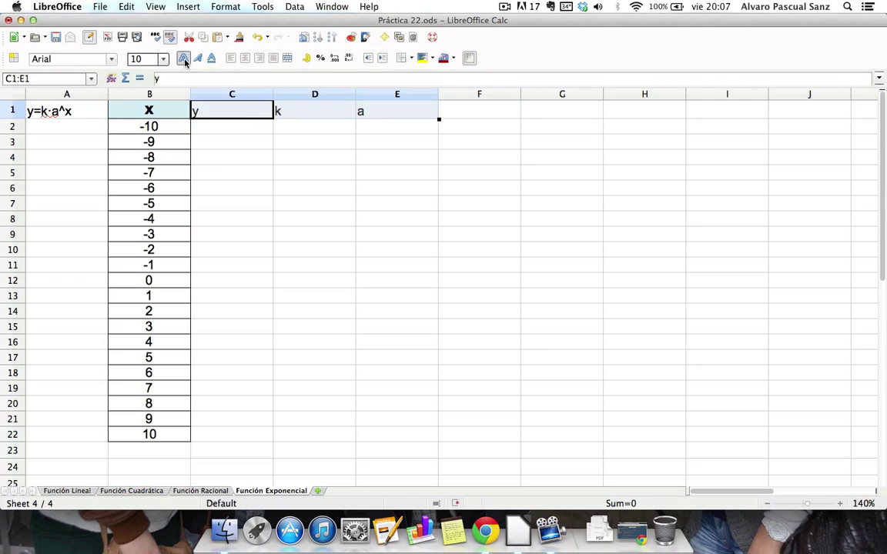
pyautogui.click(163, 59)
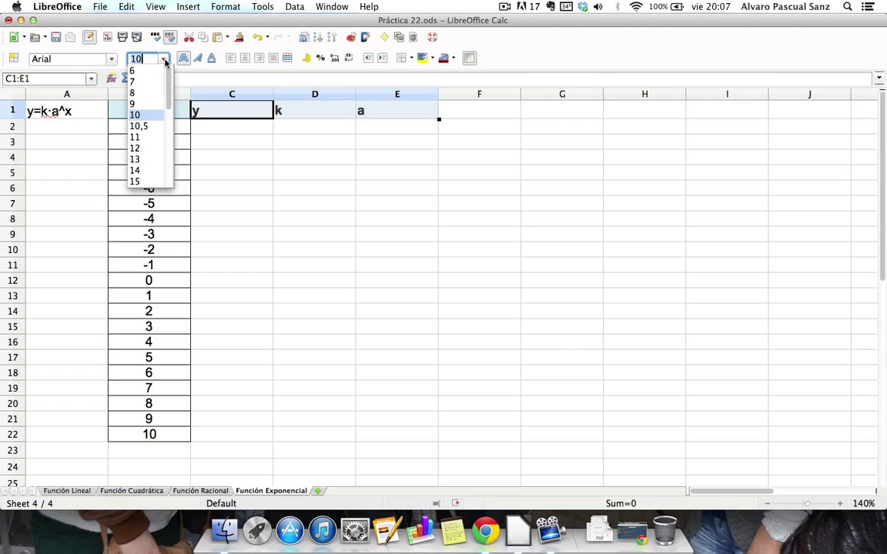
pyautogui.click(141, 149)
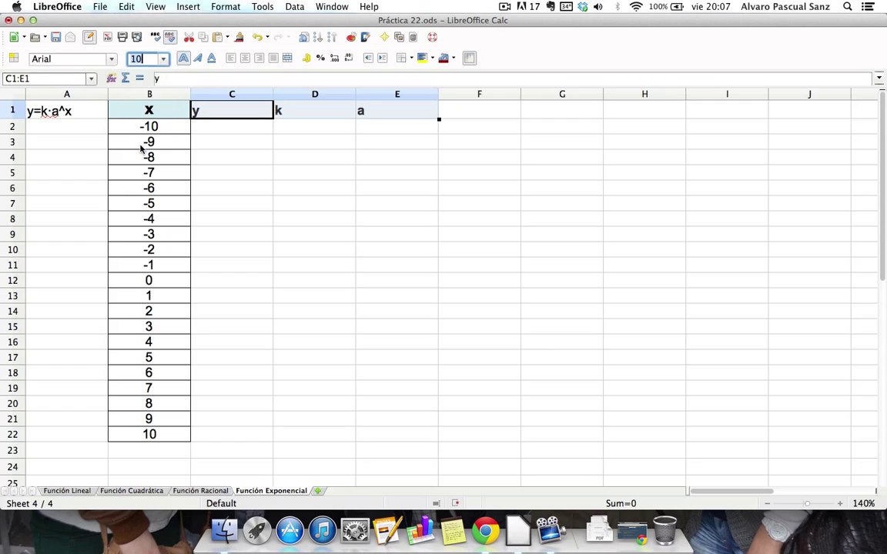
pyautogui.press('super+e')
# - Fill the y header cell with the light blue of the x header and the k and a header cells with green
pyautogui.click(247, 113)
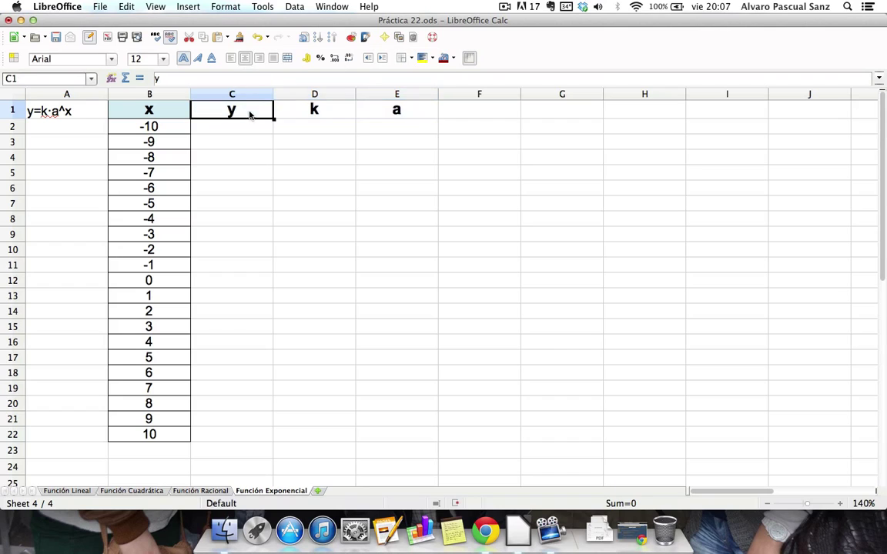
pyautogui.click(432, 57)
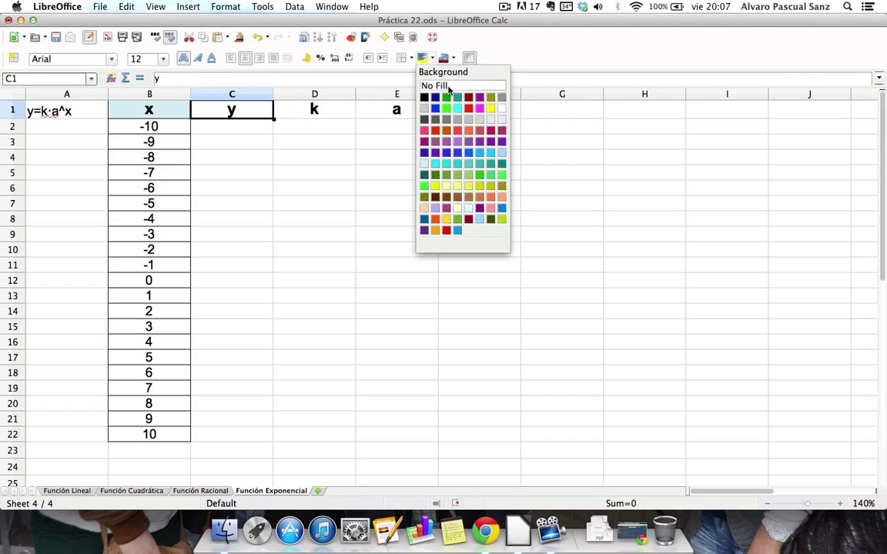
pyautogui.click(424, 165)
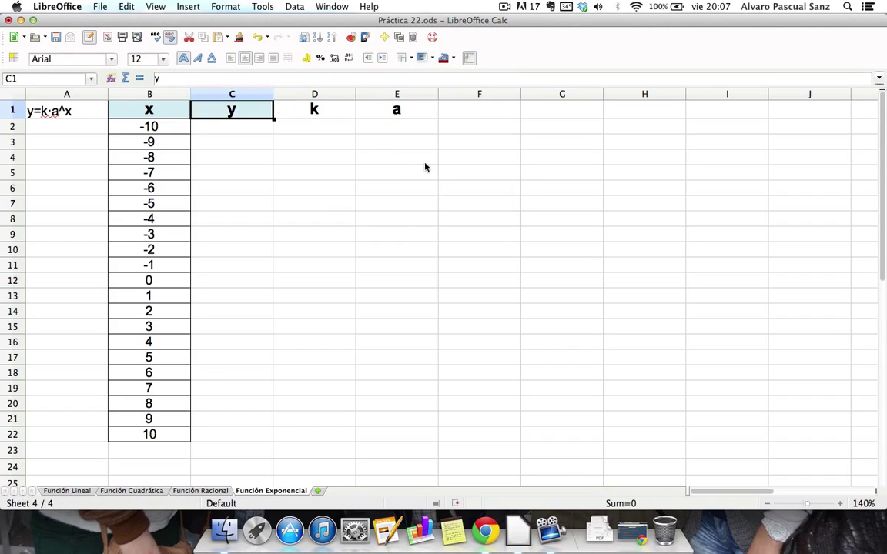
pyautogui.moveTo(323, 114); pyautogui.dragTo(380, 113)
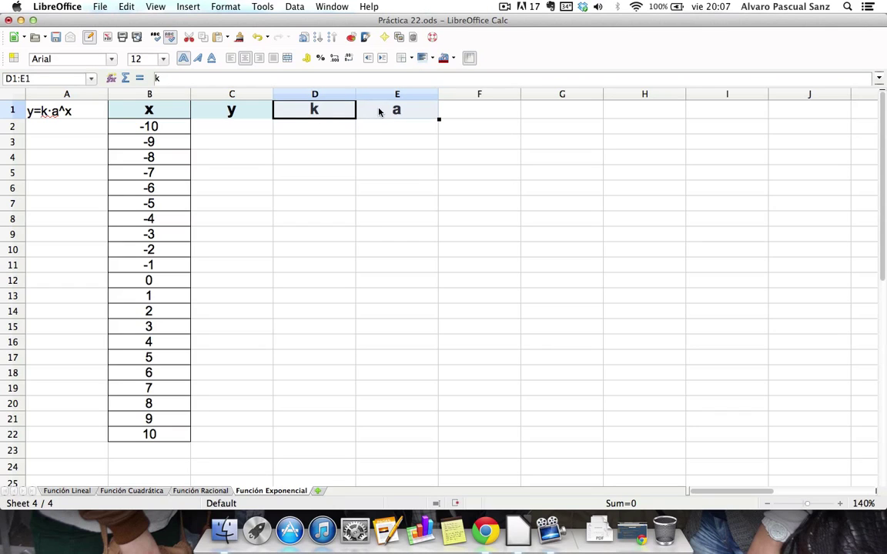
pyautogui.click(432, 58)
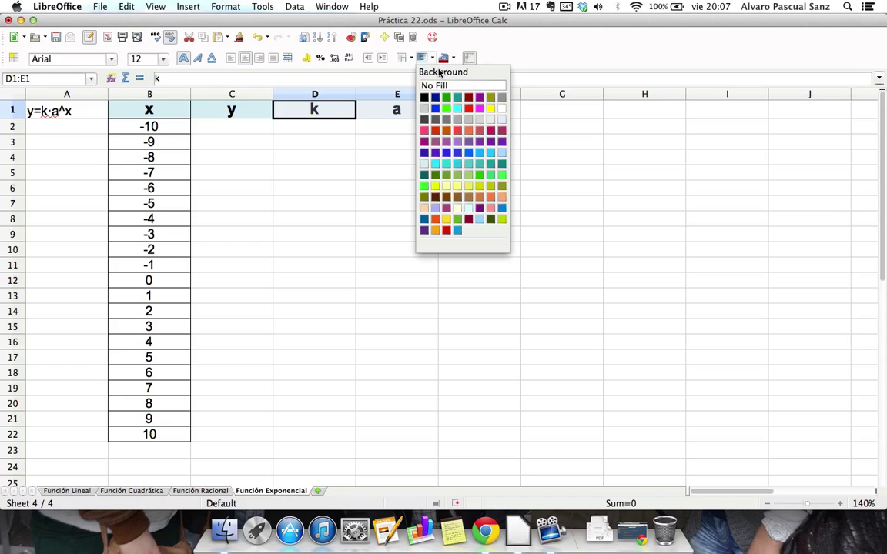
pyautogui.click(490, 179)
pyautogui.click(275, 160)
# - Apply full outer and inner borders to the y column C1:C22 and to the parameter cells D1:E2
pyautogui.moveTo(220, 117); pyautogui.dragTo(207, 435)
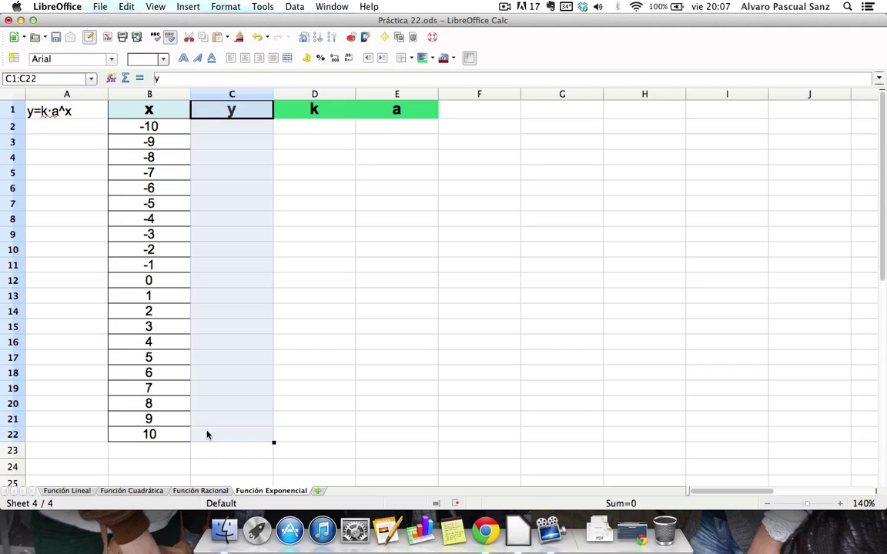
pyautogui.click(406, 59)
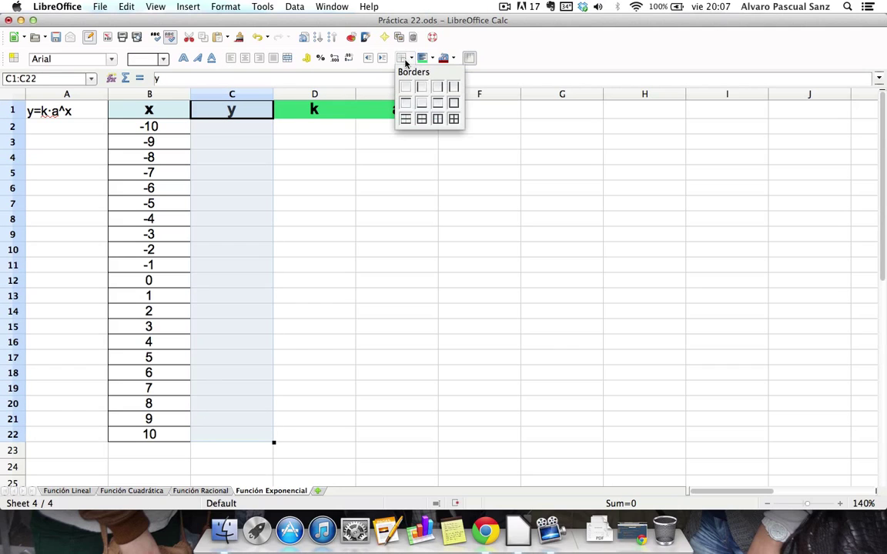
pyautogui.click(453, 119)
pyautogui.moveTo(315, 110); pyautogui.dragTo(388, 127)
pyautogui.click(403, 58)
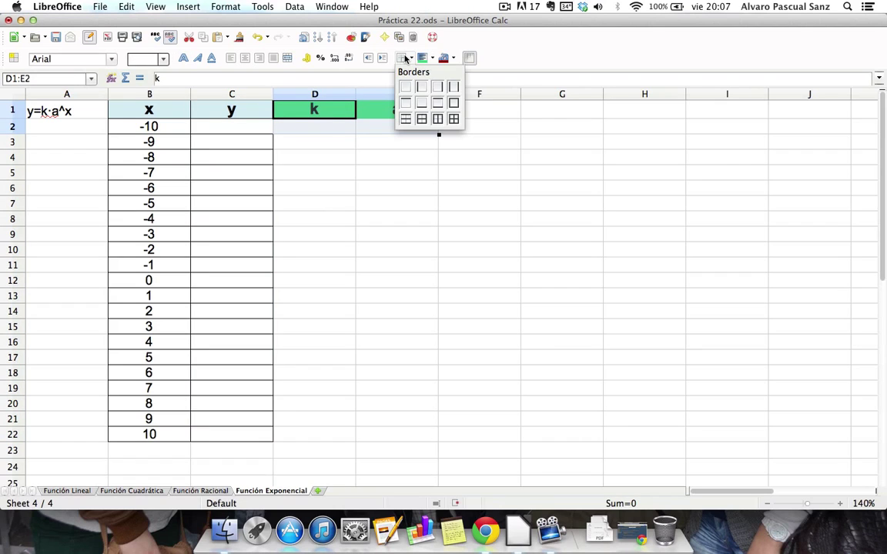
pyautogui.click(454, 118)
pyautogui.click(382, 175)
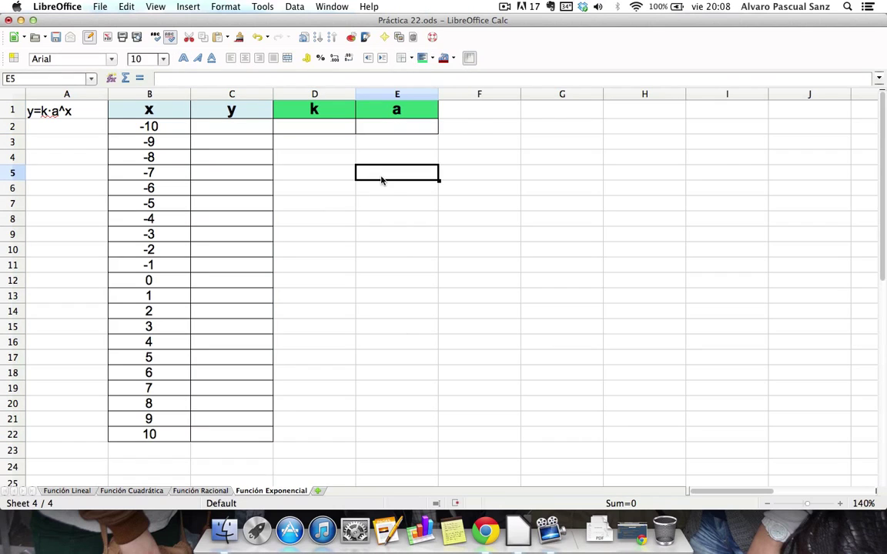
# - Enter the formula =$D$2*$E$2^B2 in cell C2 and select that cell to check it
pyautogui.doubleClick(241, 134)
pyautogui.write('=')
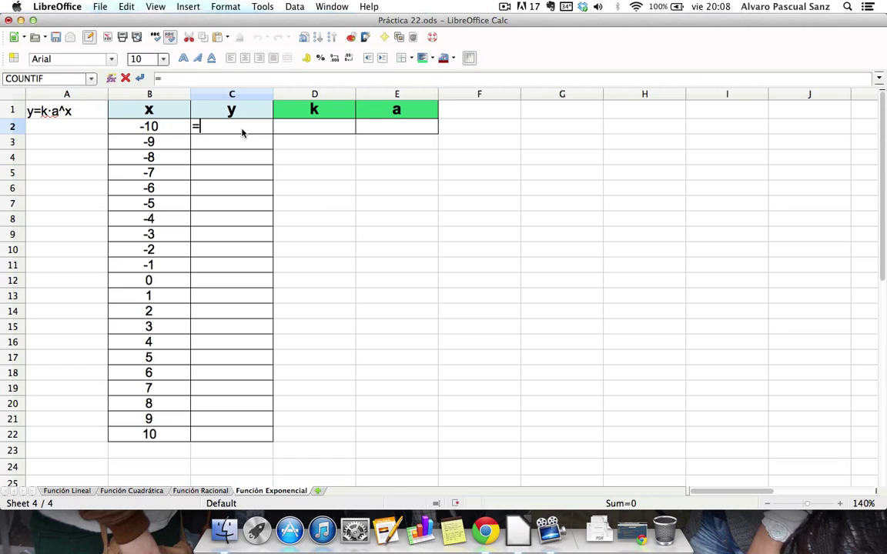
pyautogui.click(287, 132)
pyautogui.click(200, 126)
pyautogui.write('$D$2*')
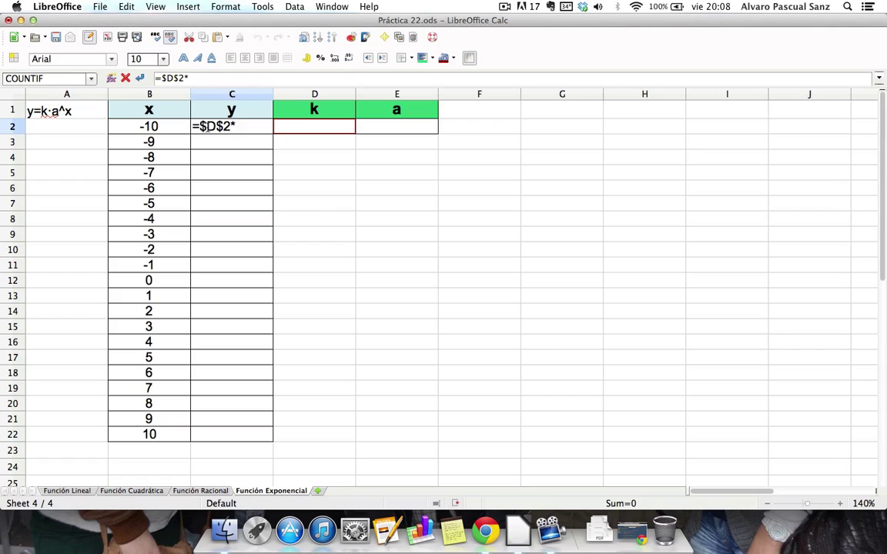
pyautogui.click(402, 127)
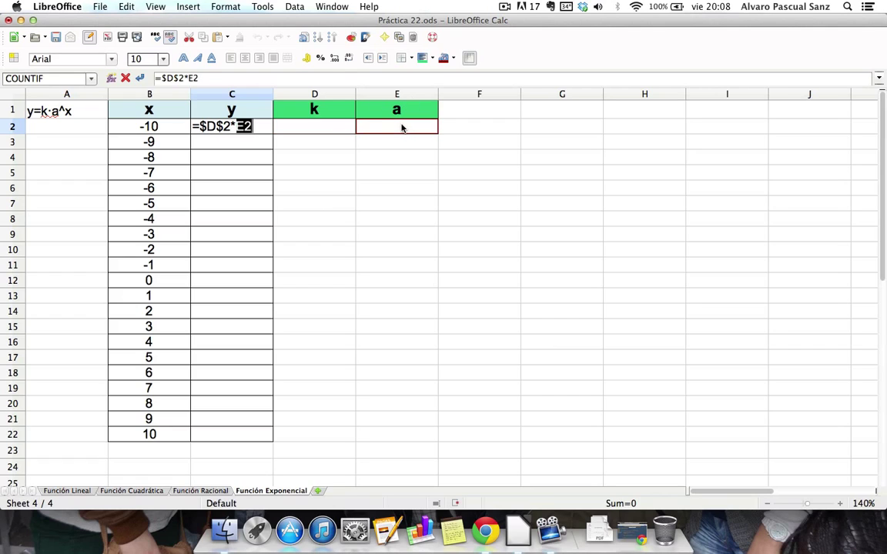
pyautogui.click(235, 127)
pyautogui.write('$D')
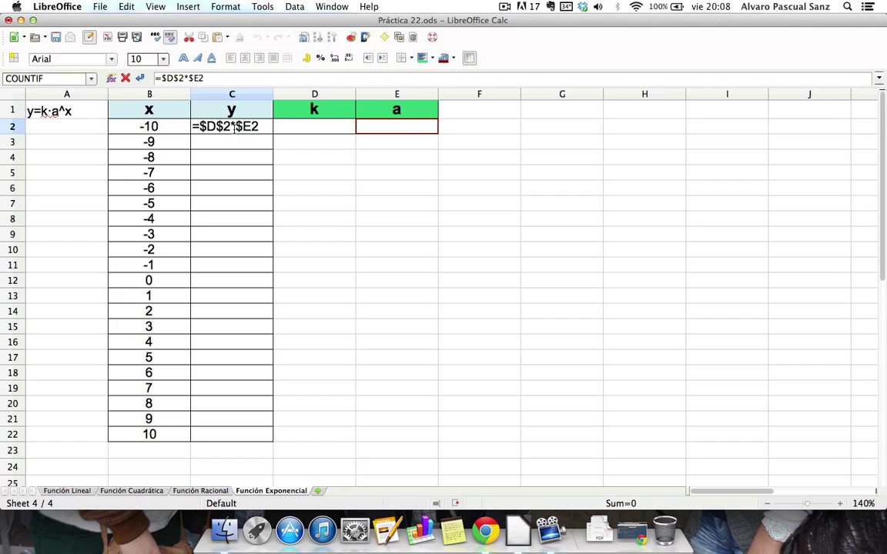
pyautogui.write('$')
pyautogui.press('Right')
pyautogui.write('^')
pyautogui.click(155, 131)
pyautogui.press('Return')
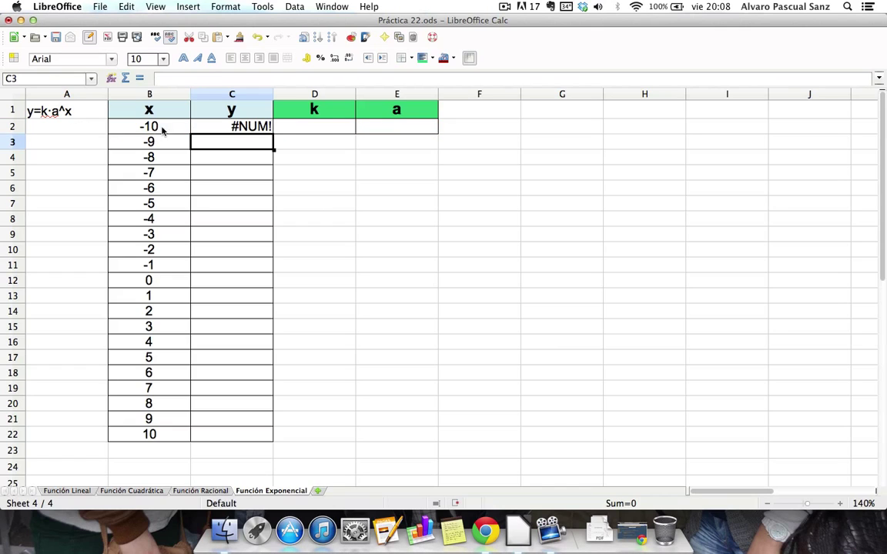
pyautogui.click(235, 129)
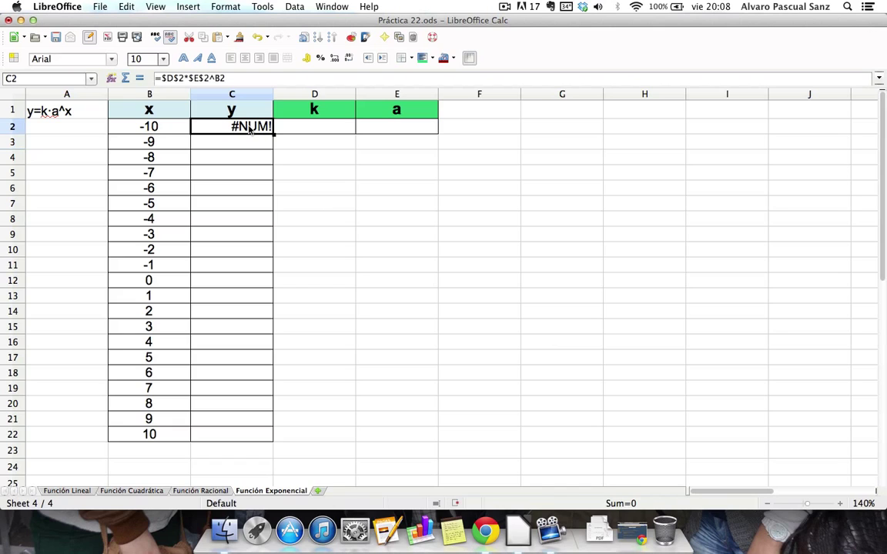
# - Set the parameter k to 1 in D2 and a to 2 in E2
pyautogui.click(302, 128)
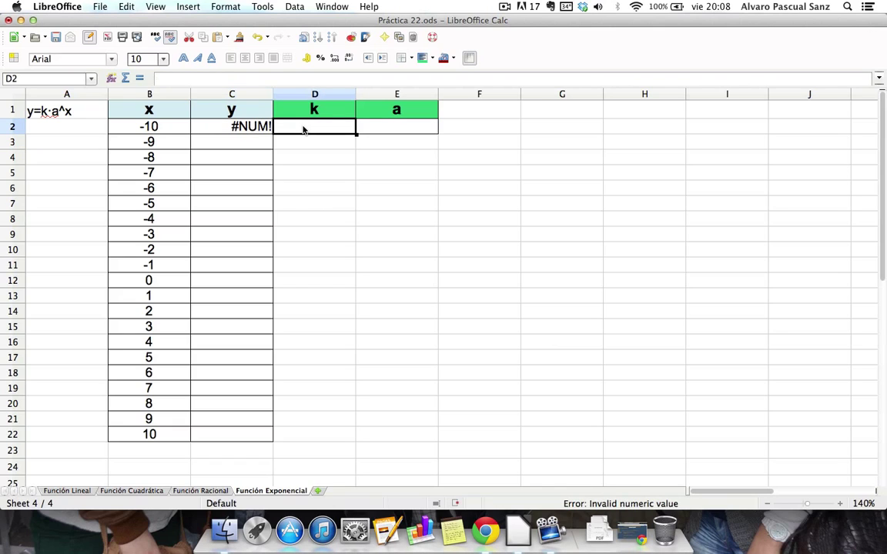
pyautogui.write('1')
pyautogui.press('Tab')
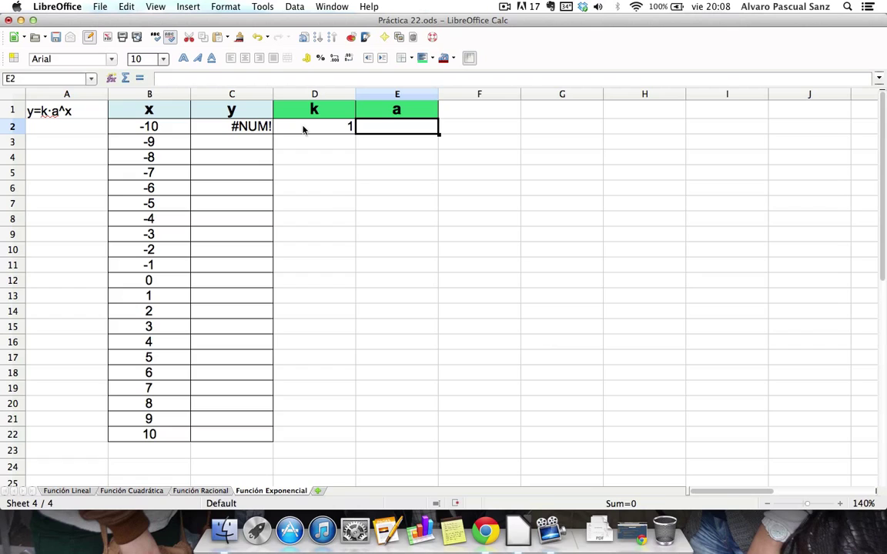
pyautogui.write('2')
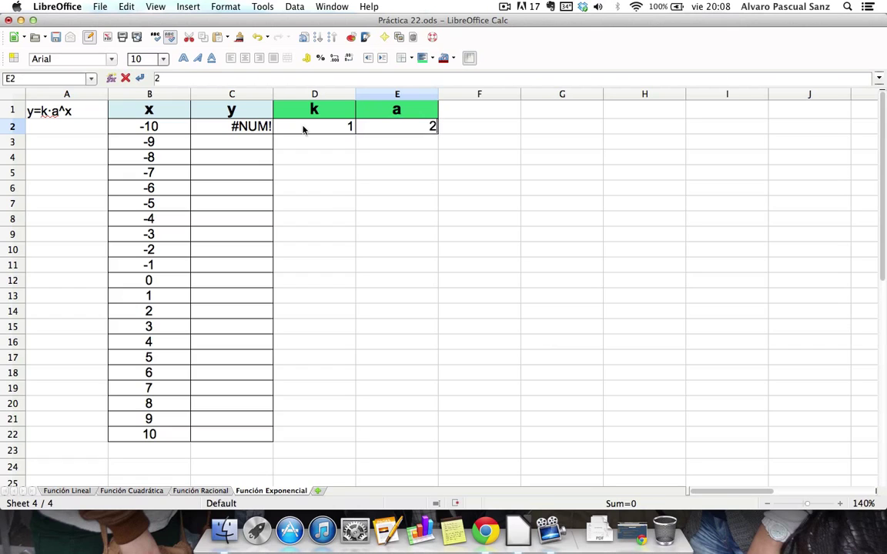
pyautogui.press('Return')
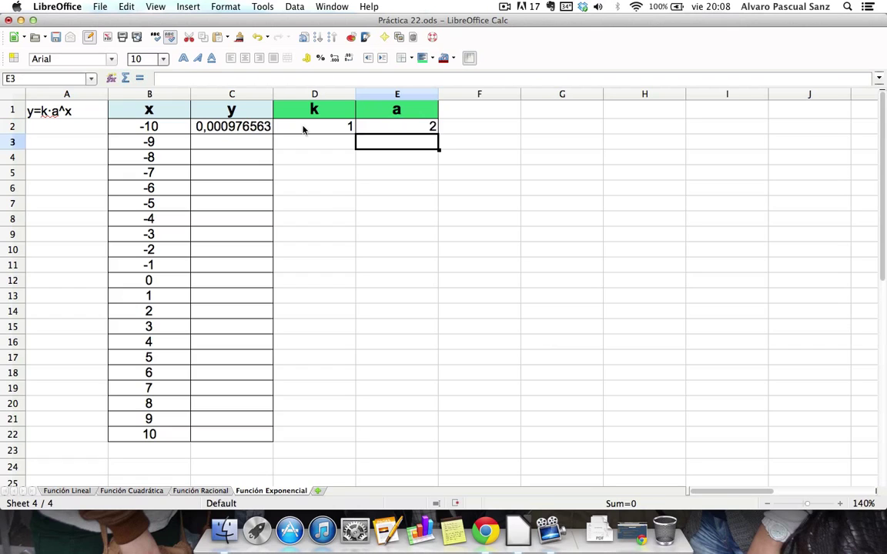
# - Fill the formula in C2 down the y column through C22
pyautogui.click(223, 133)
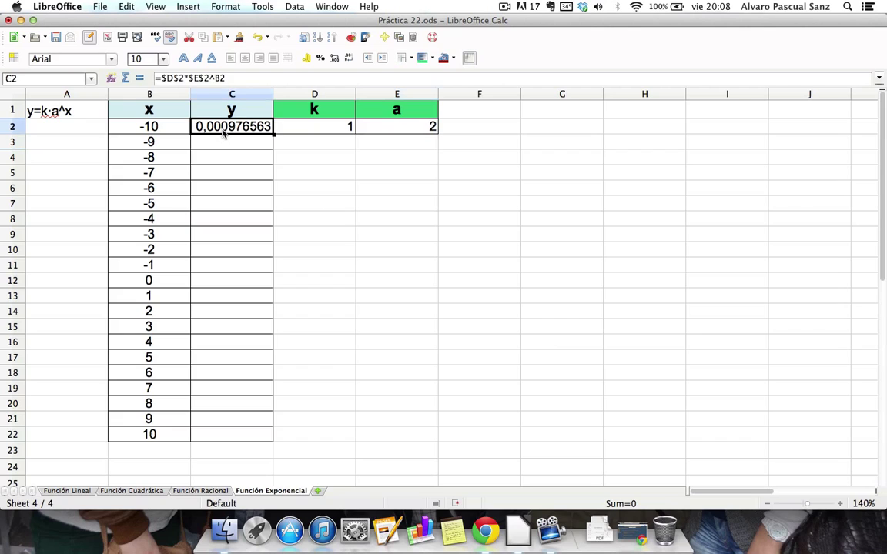
pyautogui.moveTo(273, 134); pyautogui.dragTo(250, 439)
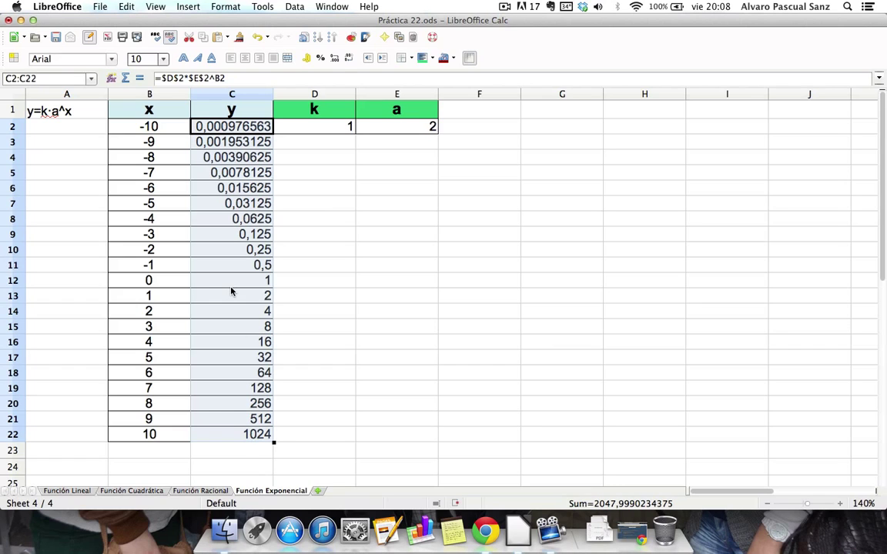
# - Start a chart from the x and y table B1:C22 using the XY (Scatter) type with Points and Lines
pyautogui.click(215, 298)
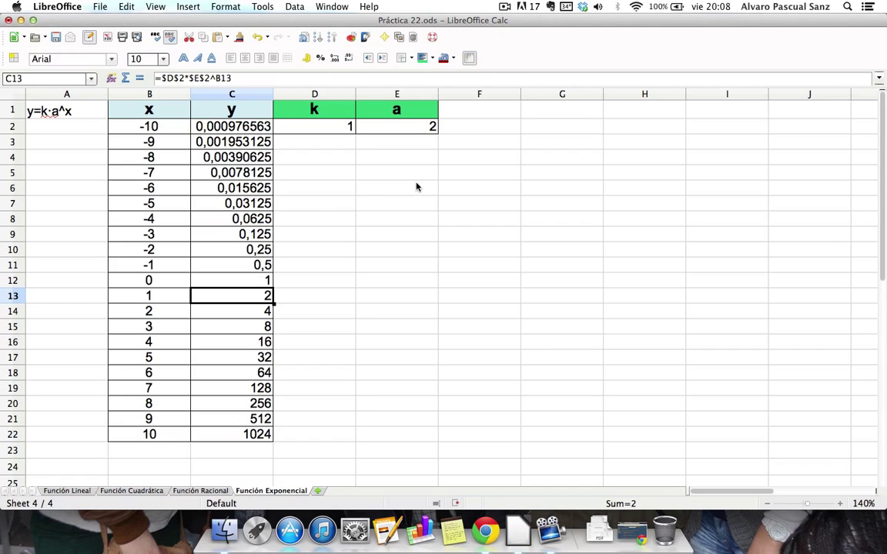
pyautogui.click(138, 111)
pyautogui.moveTo(139, 111); pyautogui.dragTo(235, 435)
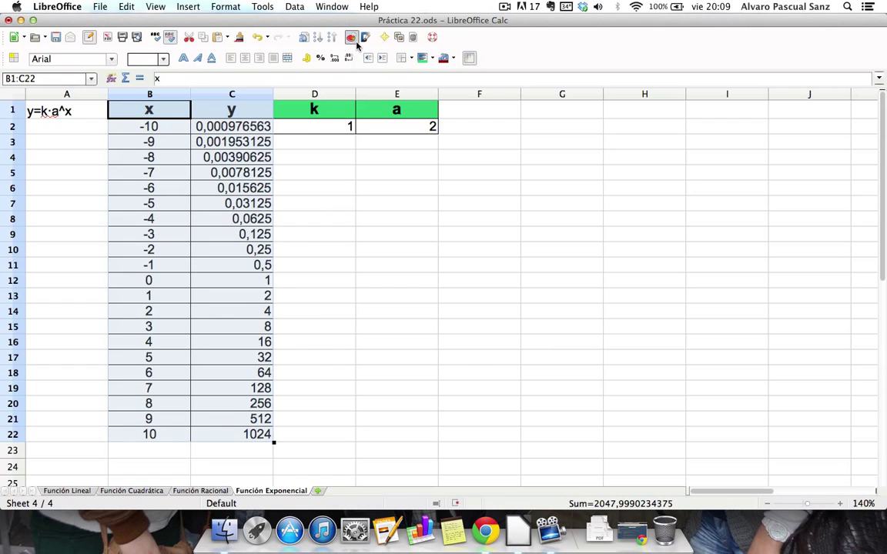
pyautogui.click(352, 37)
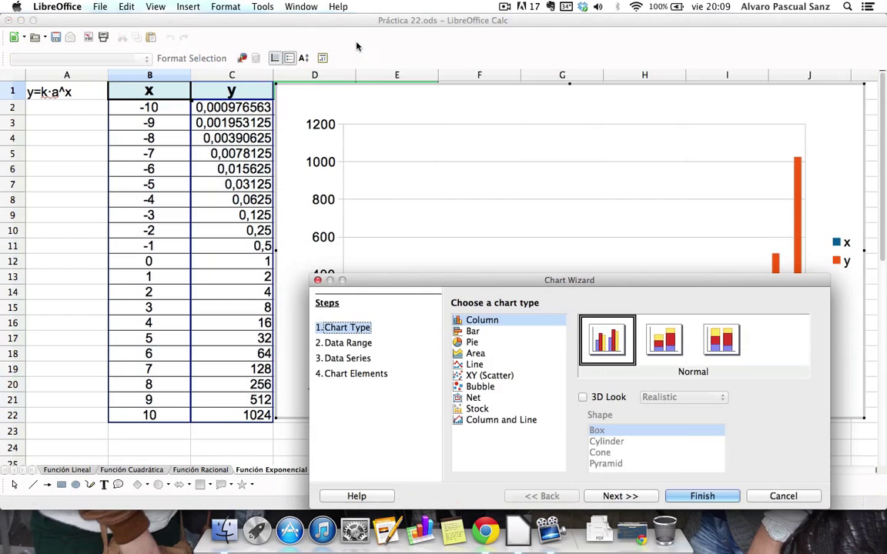
pyautogui.click(468, 377)
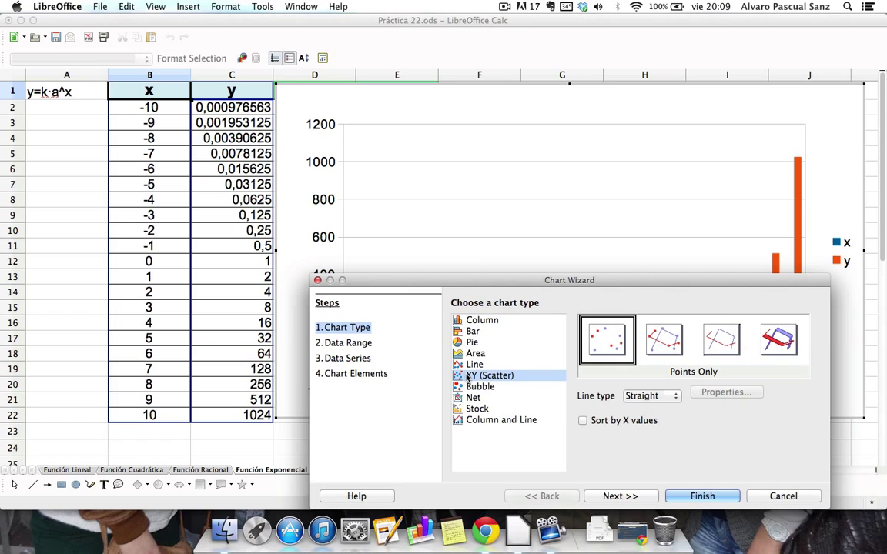
pyautogui.click(660, 337)
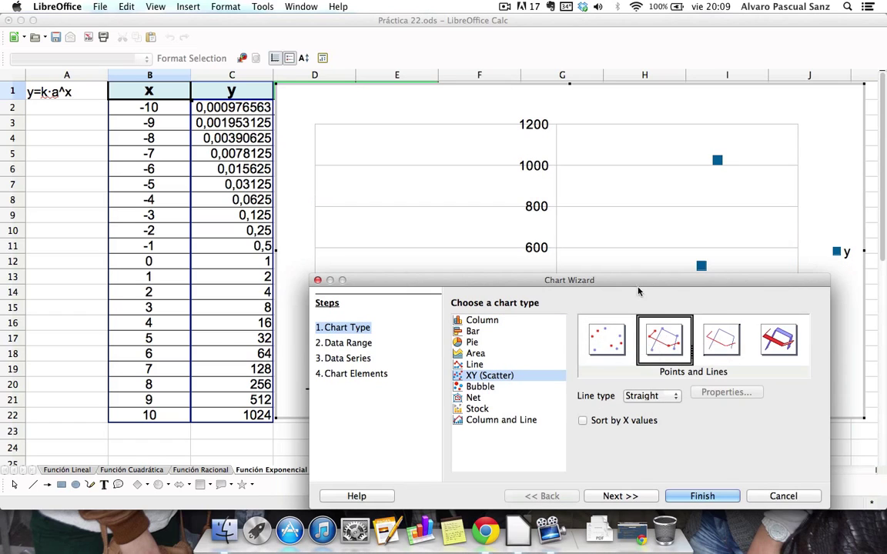
pyautogui.moveTo(637, 286); pyautogui.dragTo(581, 418)
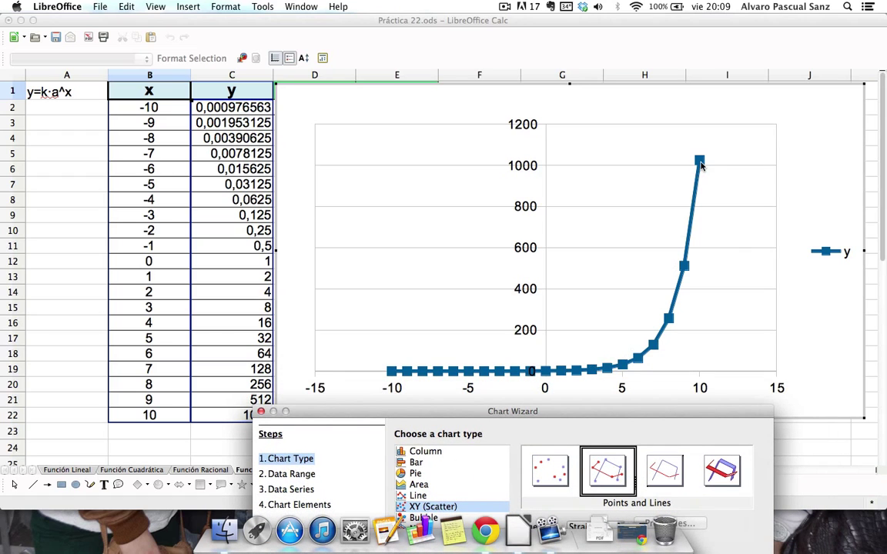
pyautogui.moveTo(599, 414); pyautogui.dragTo(611, 206)
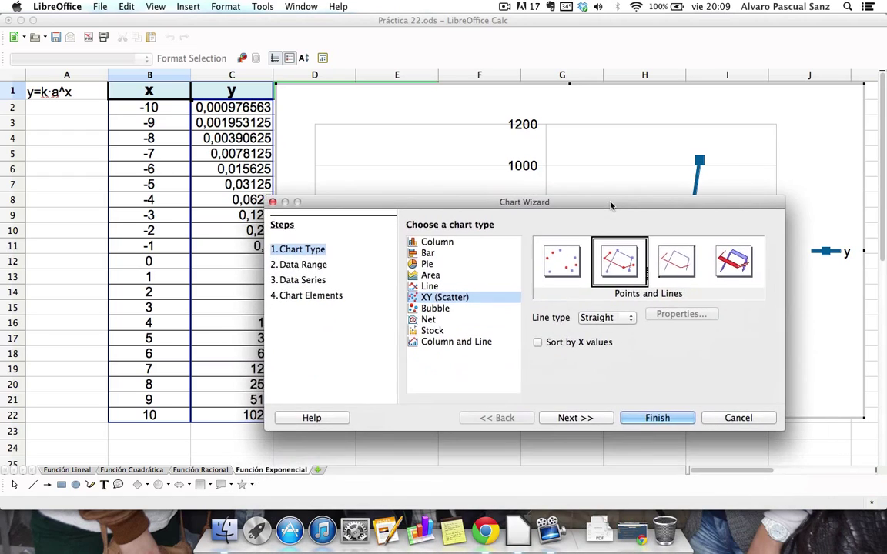
# - Keep the default data range and series, and give the chart the title "Función Exponencial" and the subtitle "y = k·a^x"
pyautogui.click(597, 419)
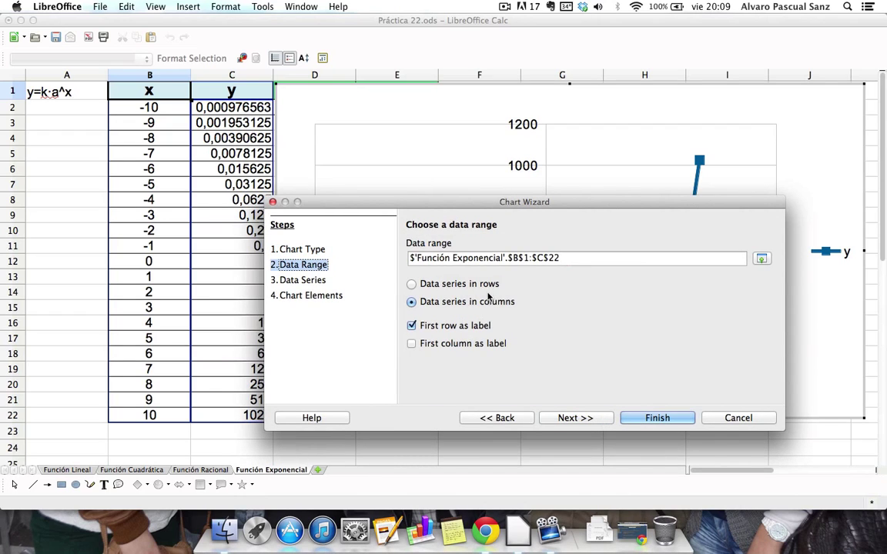
pyautogui.click(591, 420)
pyautogui.click(591, 420)
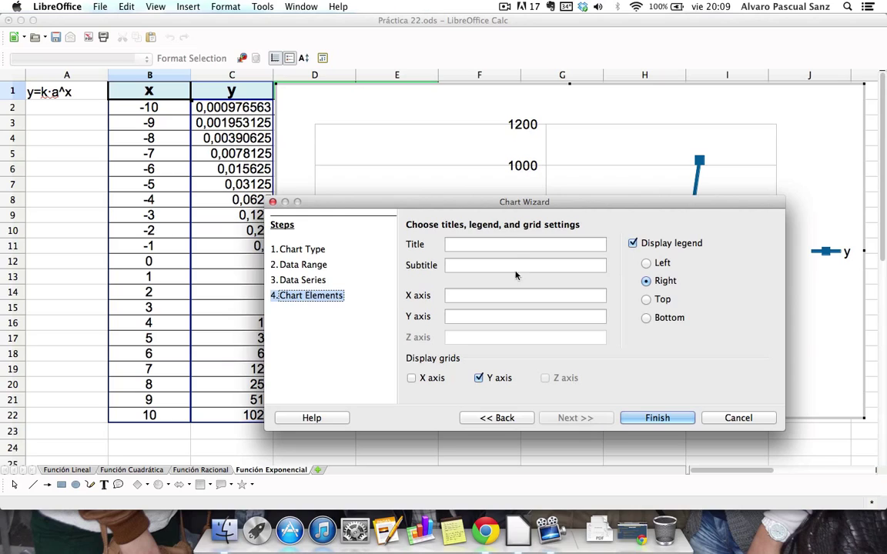
pyautogui.write('Función Exponencial')
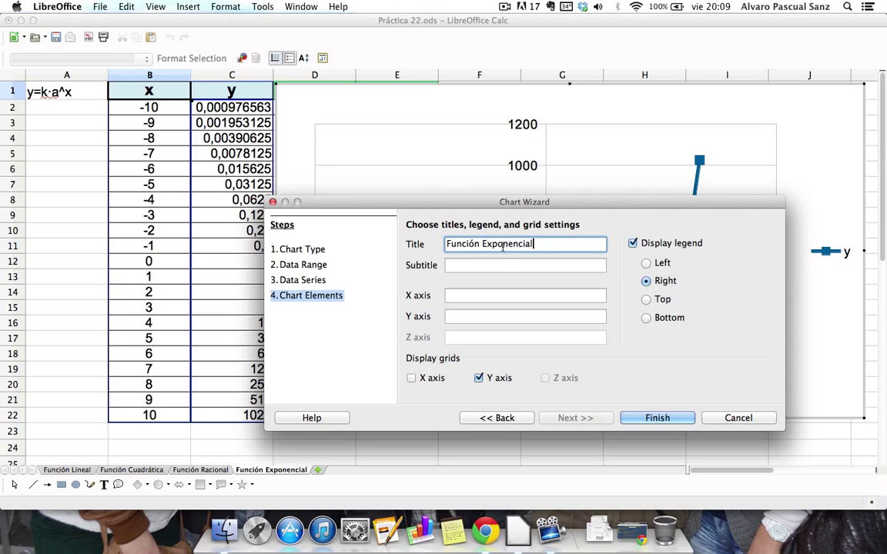
pyautogui.click(499, 264)
pyautogui.write('y ')
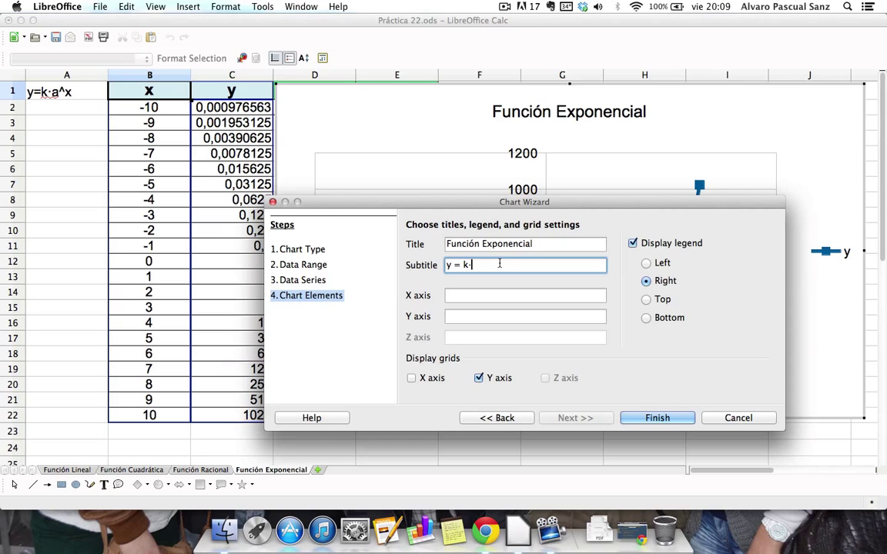
pyautogui.write('= k·a^x')
# - Title the X axis "Abscisas" and the Y axis "Ordenadas", and finish the chart without a legend
pyautogui.click(482, 296)
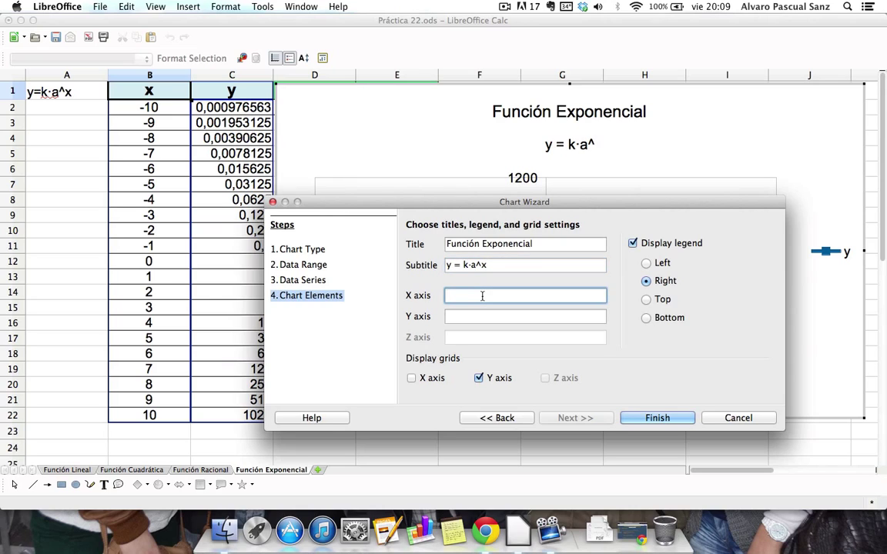
pyautogui.write('Abscisas')
pyautogui.click(472, 316)
pyautogui.write('Ordenadas')
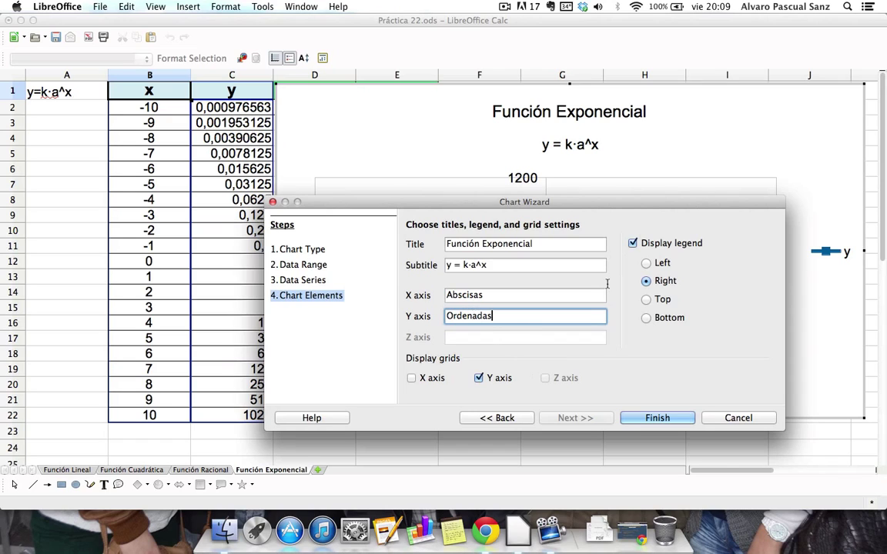
pyautogui.click(633, 243)
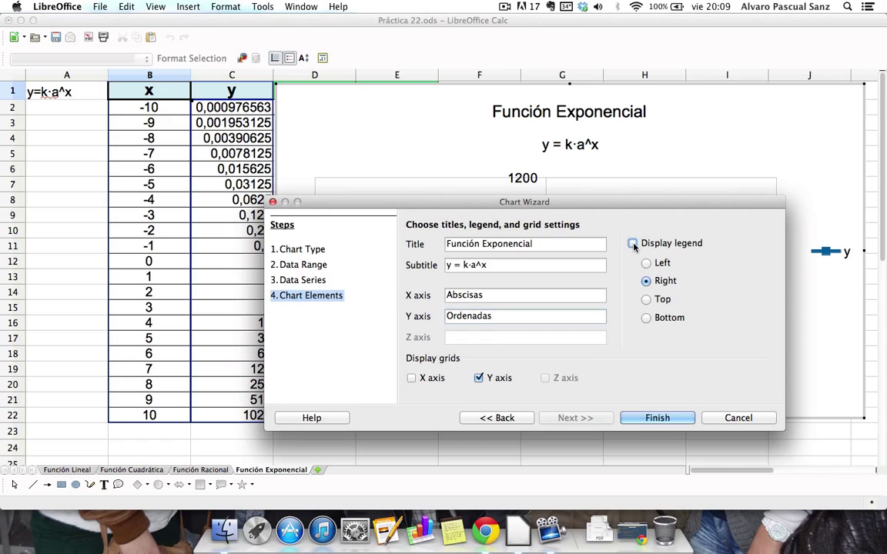
pyautogui.click(654, 418)
# - Change the y data series markers to the four-pointed star symbol with a width and height of 0,20 cm
pyautogui.doubleClick(602, 354)
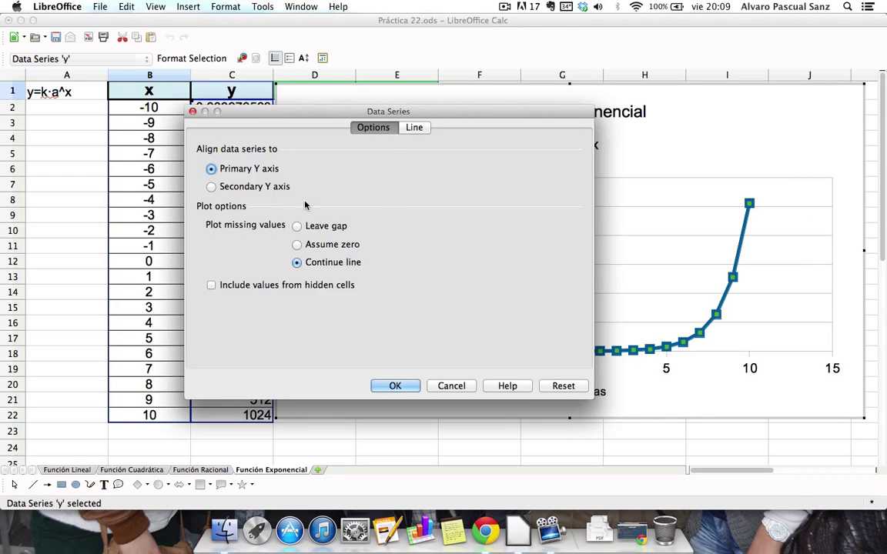
pyautogui.click(413, 128)
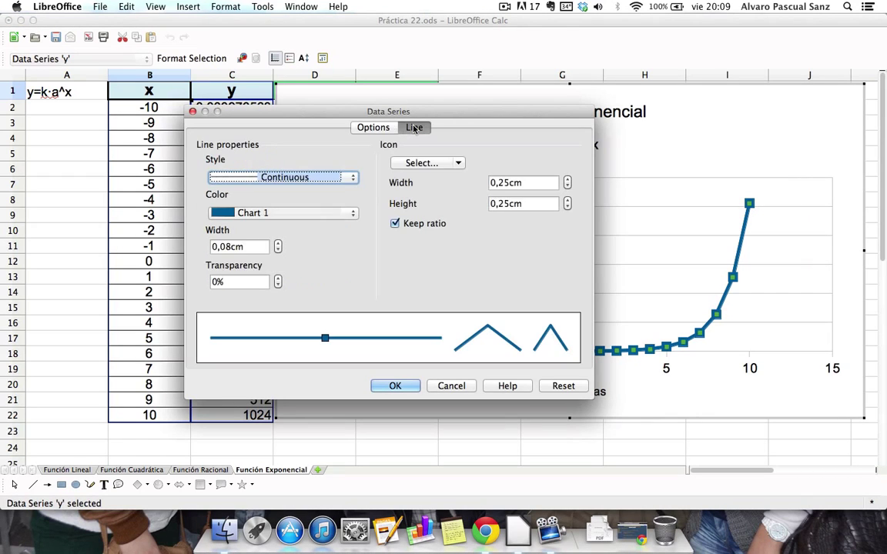
pyautogui.click(568, 187)
pyautogui.click(568, 187)
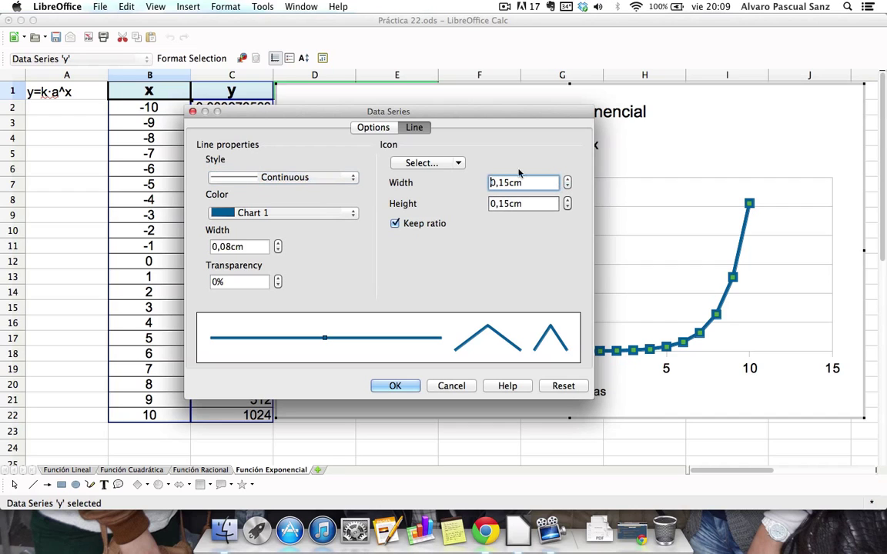
pyautogui.click(458, 163)
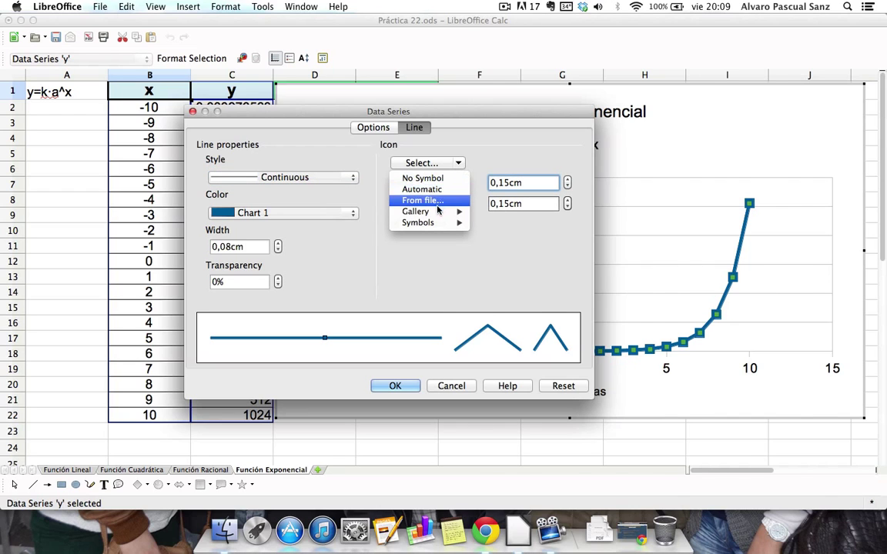
pyautogui.moveTo(436, 215)
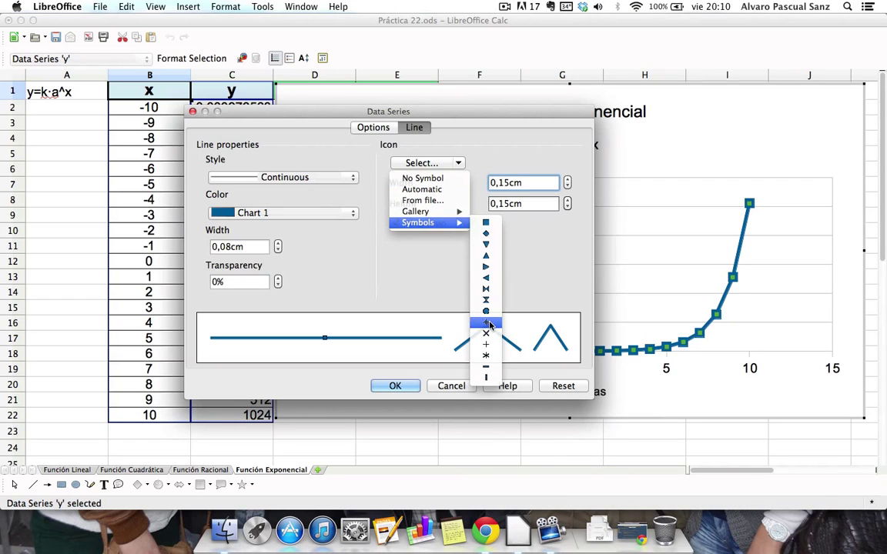
pyautogui.click(489, 323)
pyautogui.click(568, 178)
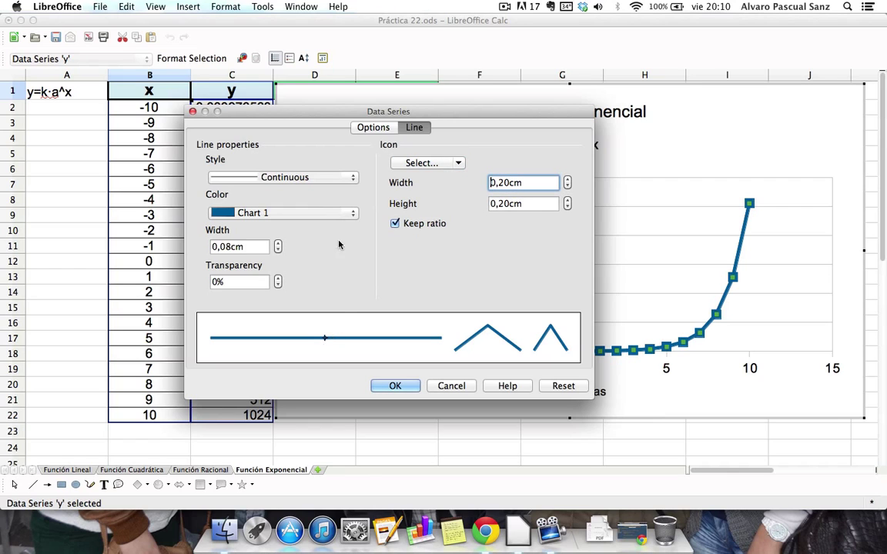
# - Set the line color of the y data series to Chart 12 and apply the series formatting
pyautogui.click(300, 215)
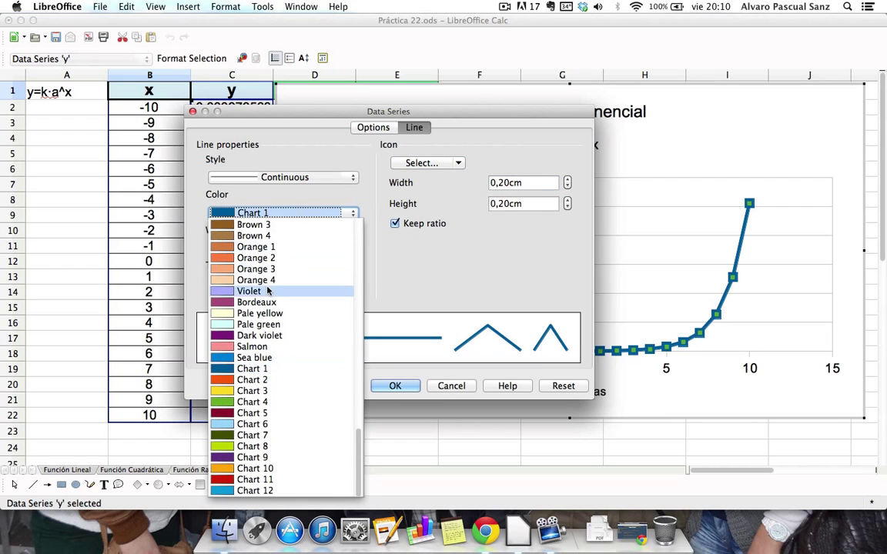
pyautogui.scroll(7, 267, 290)
pyautogui.scroll(-7, 267, 291)
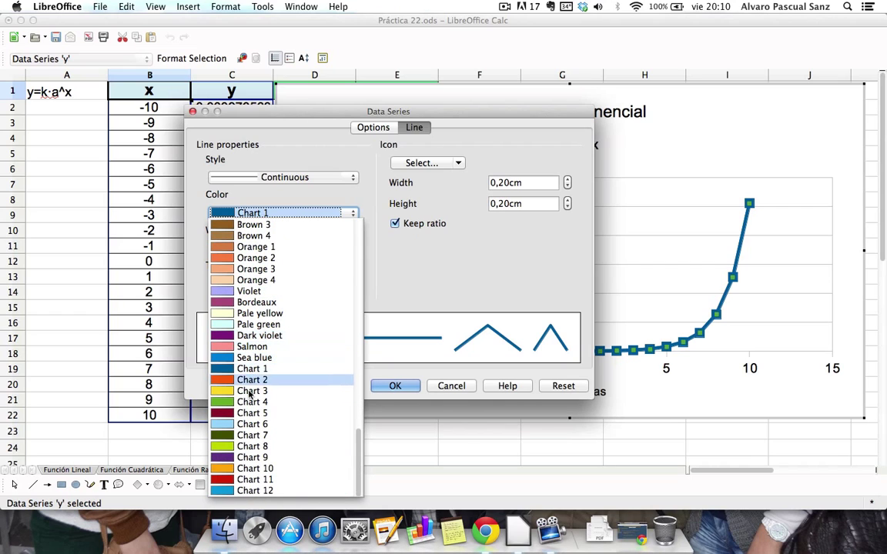
pyautogui.click(249, 490)
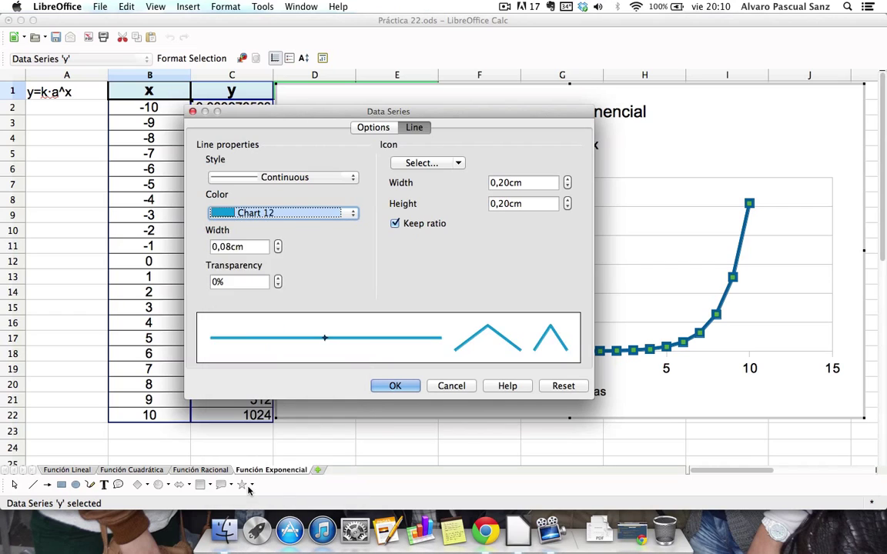
pyautogui.click(394, 386)
# - Format the chart wall border with a continuous Gray 80% line 0,10 cm wide
pyautogui.rightClick(476, 225)
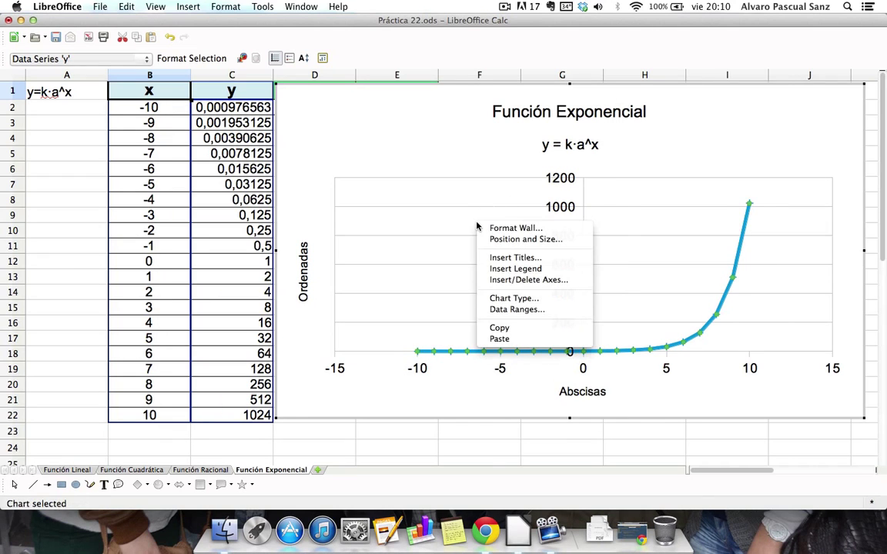
pyautogui.click(493, 228)
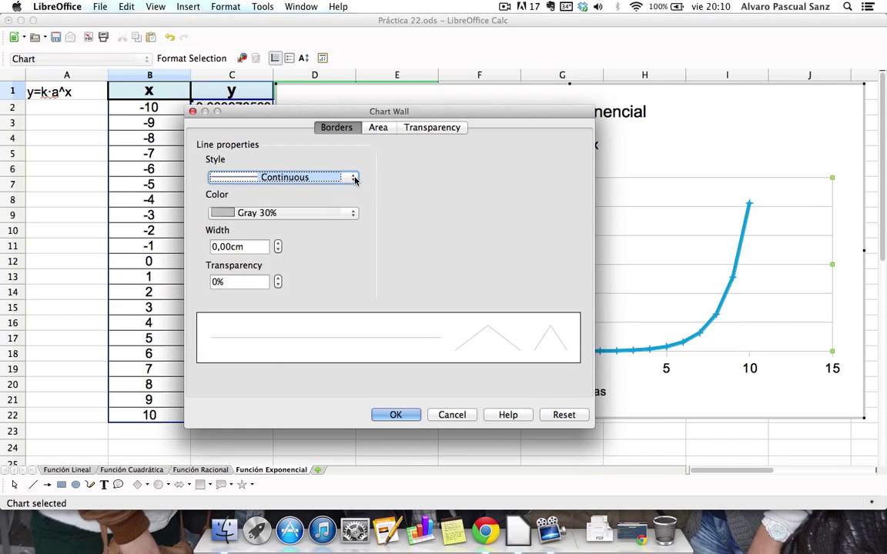
pyautogui.click(353, 215)
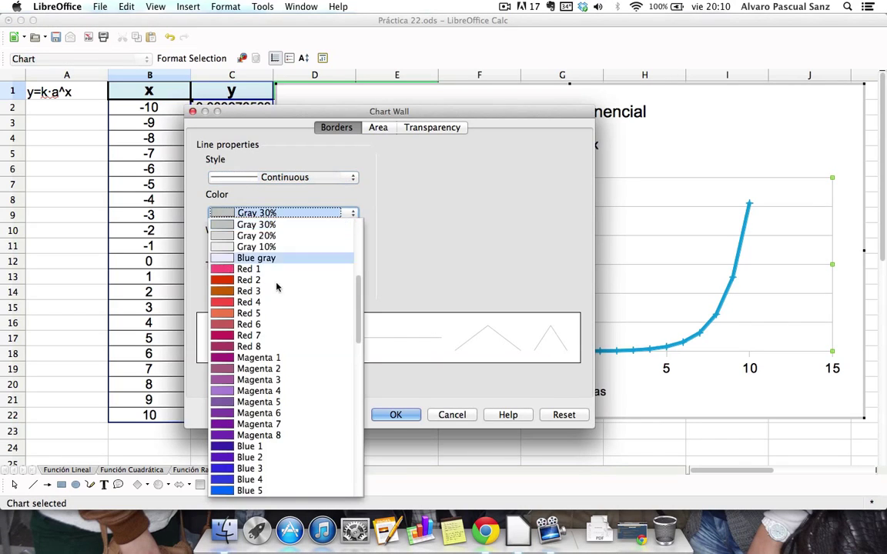
pyautogui.scroll(-10, 231, 323)
pyautogui.scroll(-7, 250, 330)
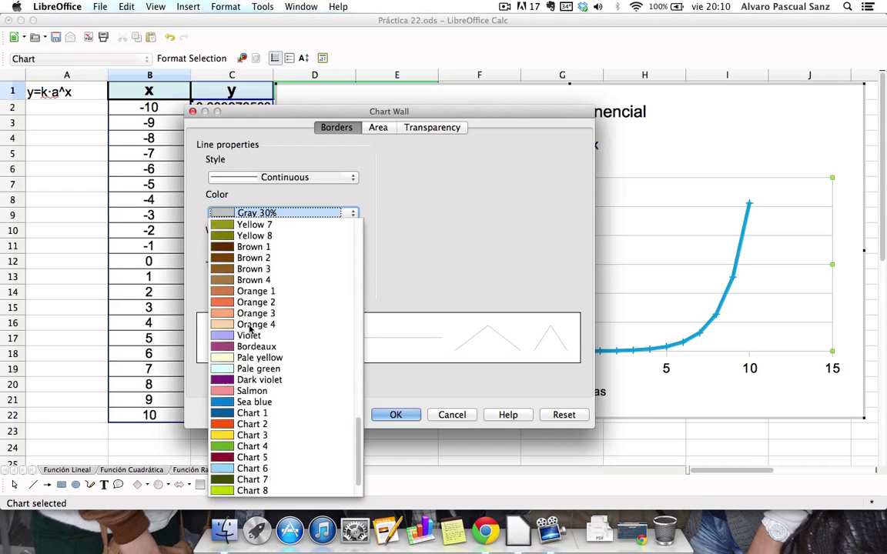
pyautogui.scroll(19, 249, 330)
pyautogui.scroll(7, 250, 329)
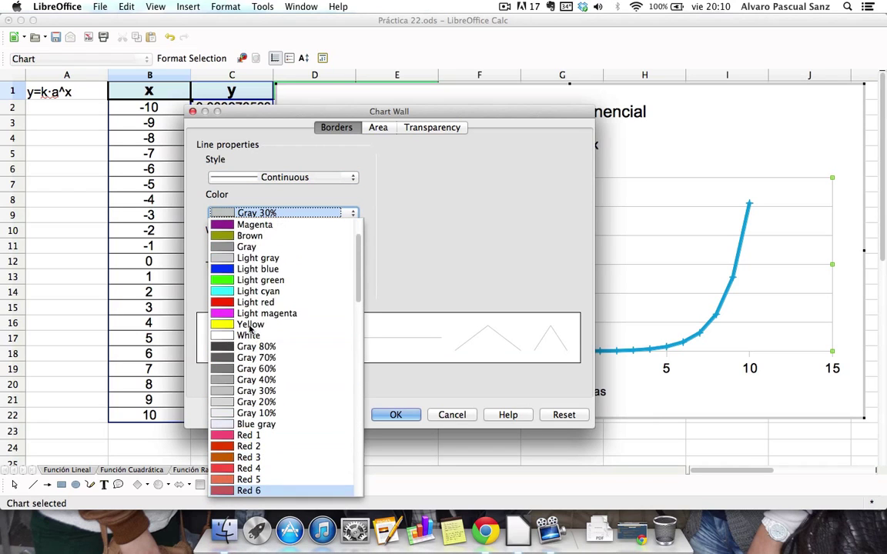
pyautogui.click(249, 370)
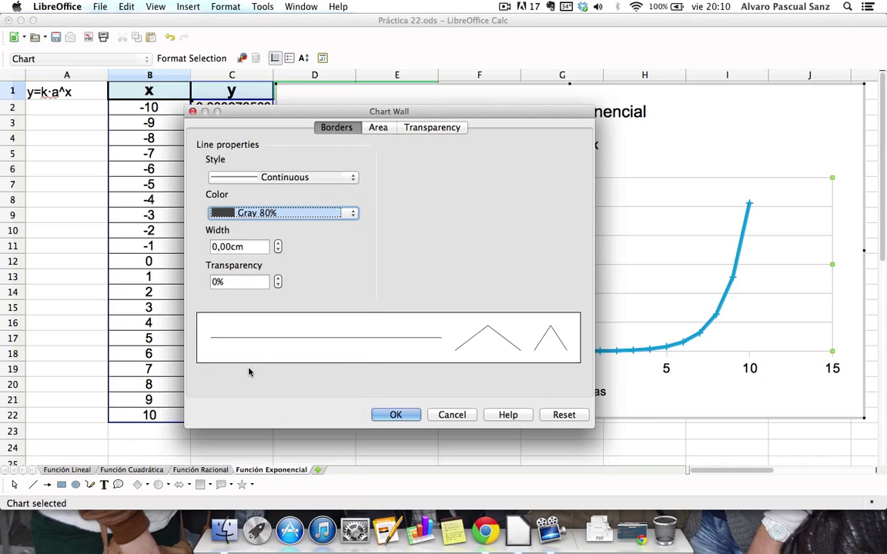
pyautogui.click(279, 243)
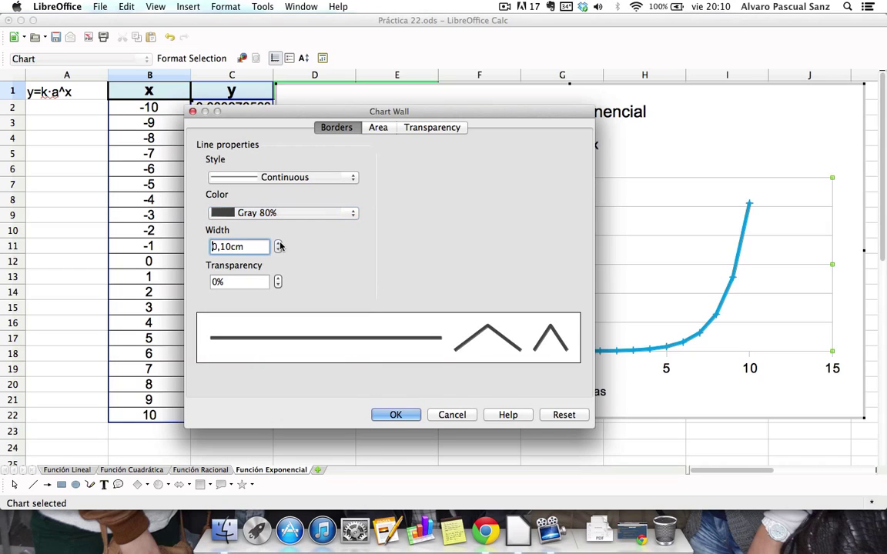
pyautogui.click(396, 415)
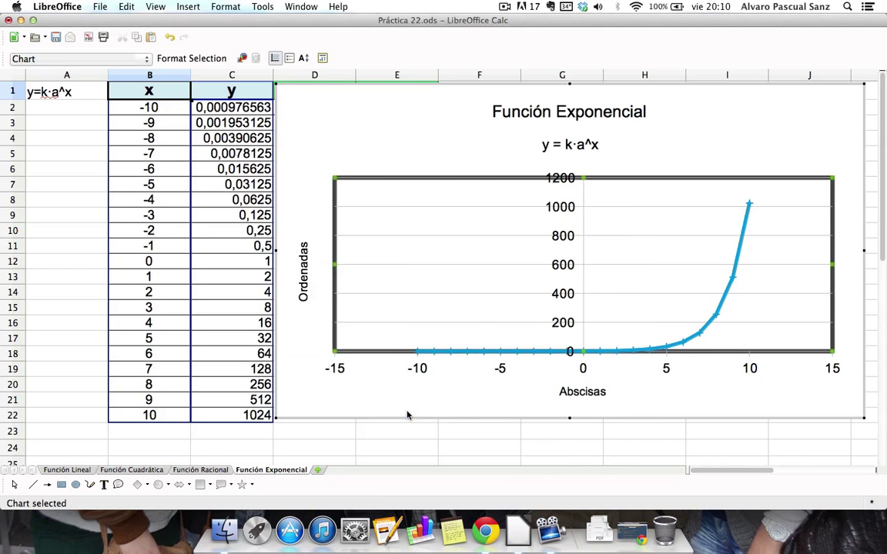
# - Format the Y axis major grid with a continuous Gray 80% line 0,05 cm wide
pyautogui.rightClick(443, 241)
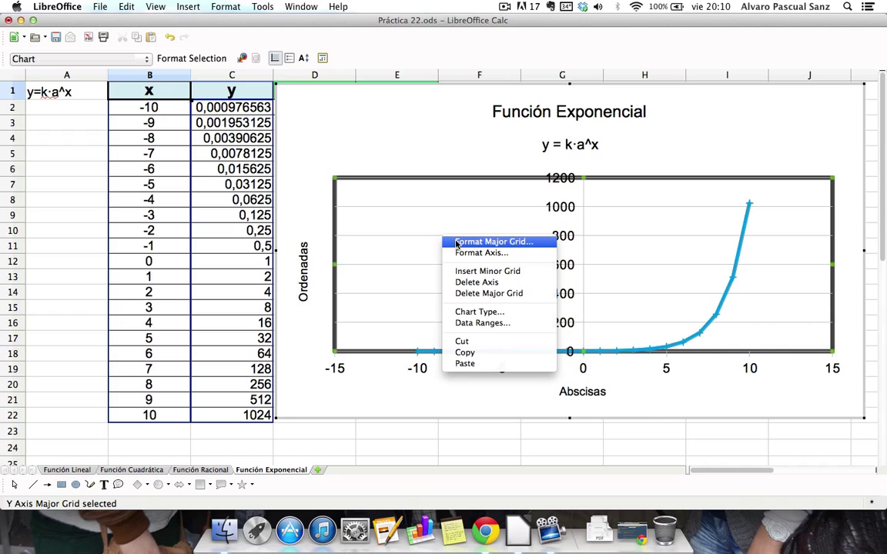
pyautogui.click(457, 243)
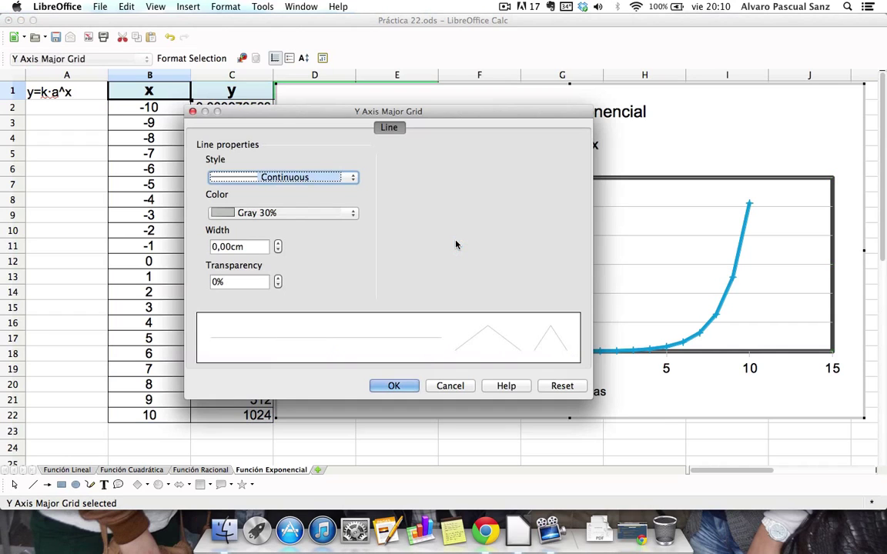
pyautogui.click(341, 214)
pyautogui.scroll(4, 287, 229)
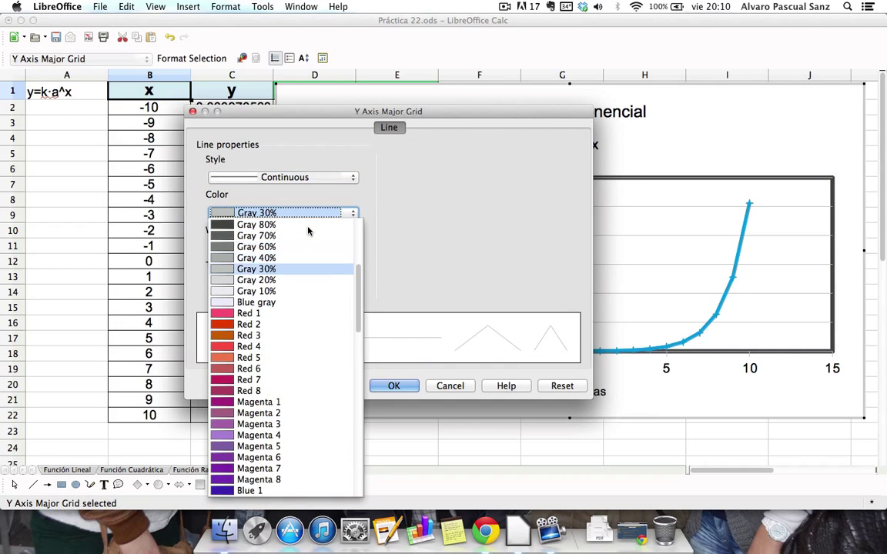
pyautogui.click(286, 229)
pyautogui.click(279, 245)
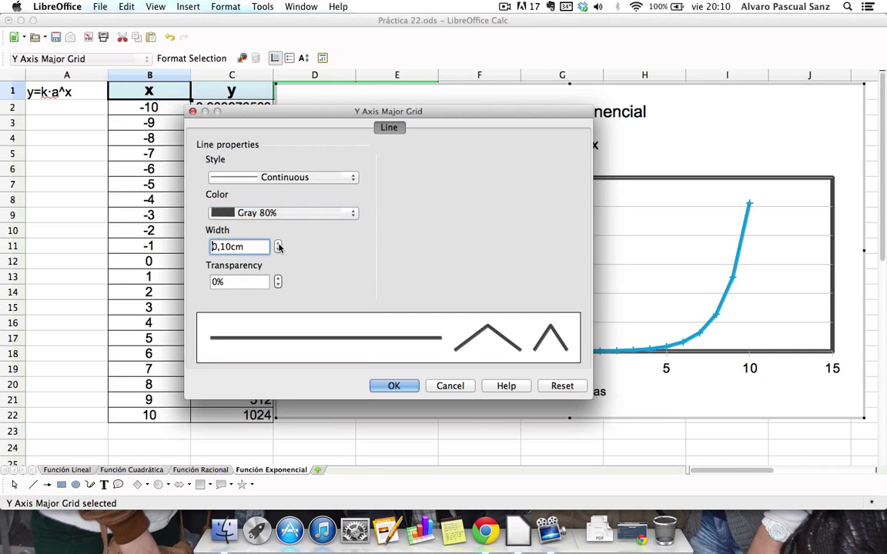
pyautogui.click(224, 246)
pyautogui.press('BackSpace')
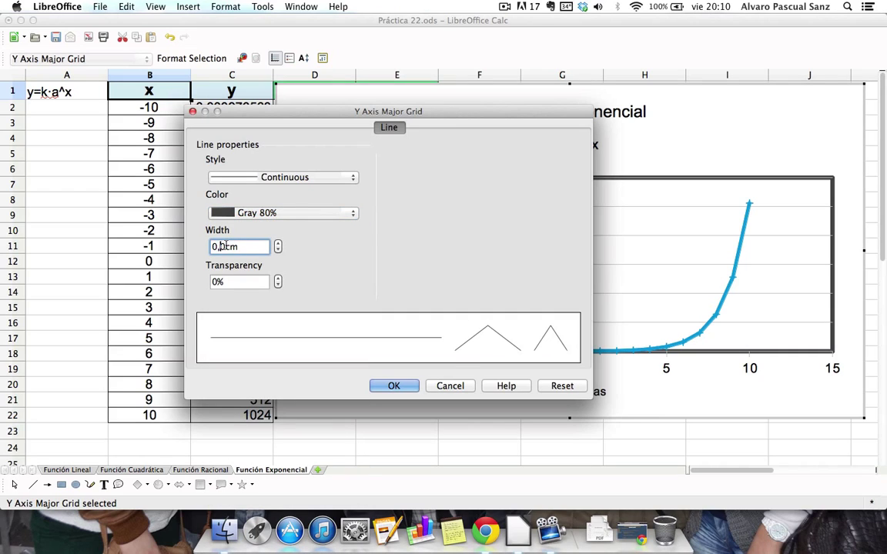
pyautogui.write('5')
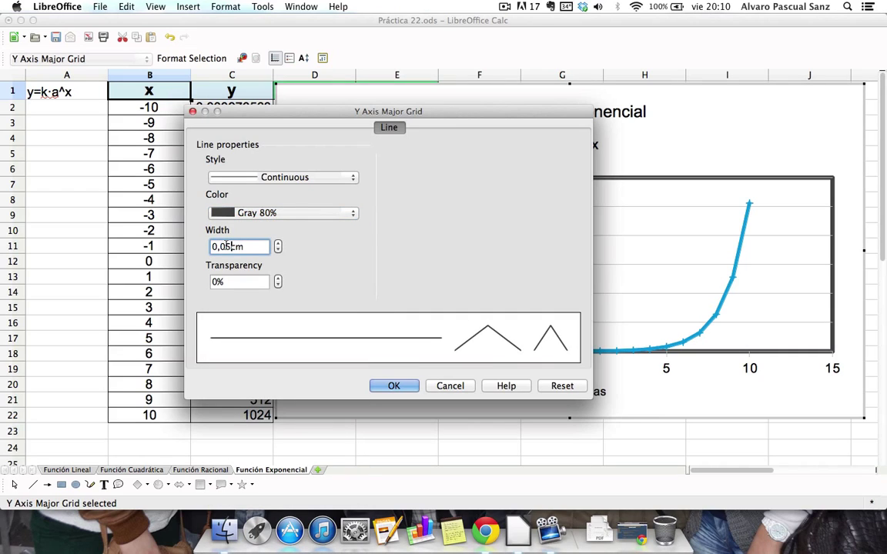
pyautogui.click(405, 388)
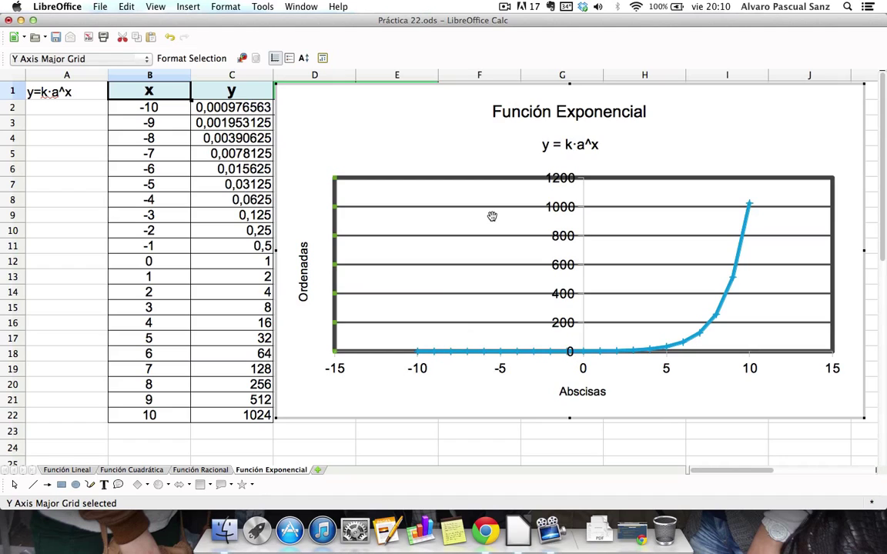
# - Undo the major grid and chart wall formatting, and move the chart below the k and a parameter cells
pyautogui.press('super+z')
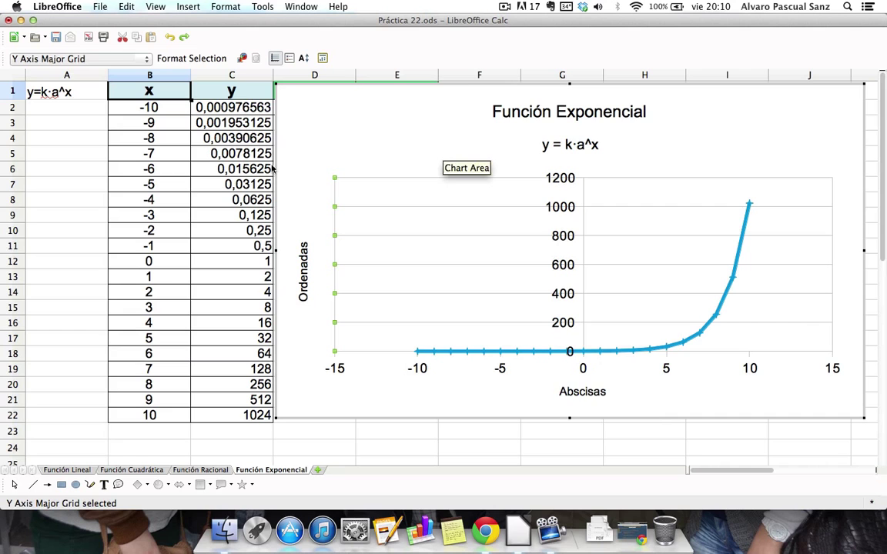
pyautogui.click(60, 227)
pyautogui.moveTo(302, 117); pyautogui.dragTo(308, 160)
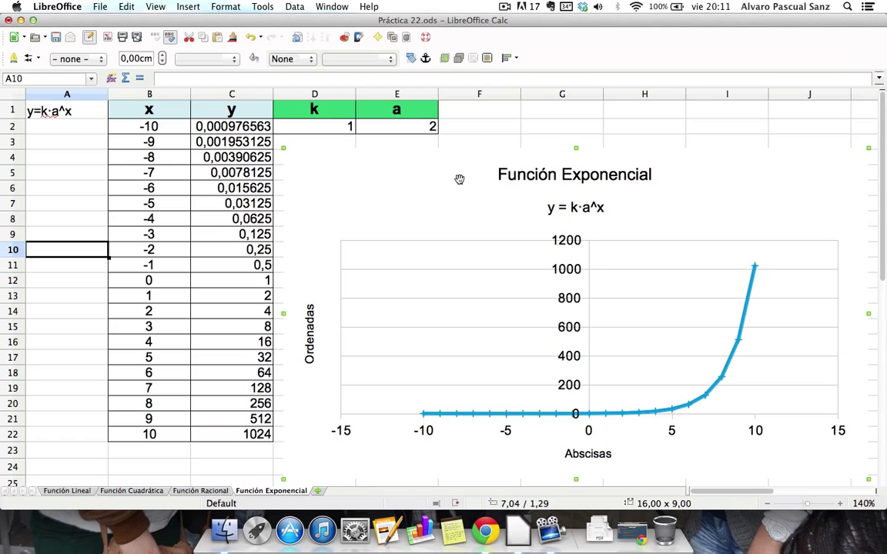
# - Try the values 5, 10 and 20 in turn for parameter k in cell D2
pyautogui.click(351, 129)
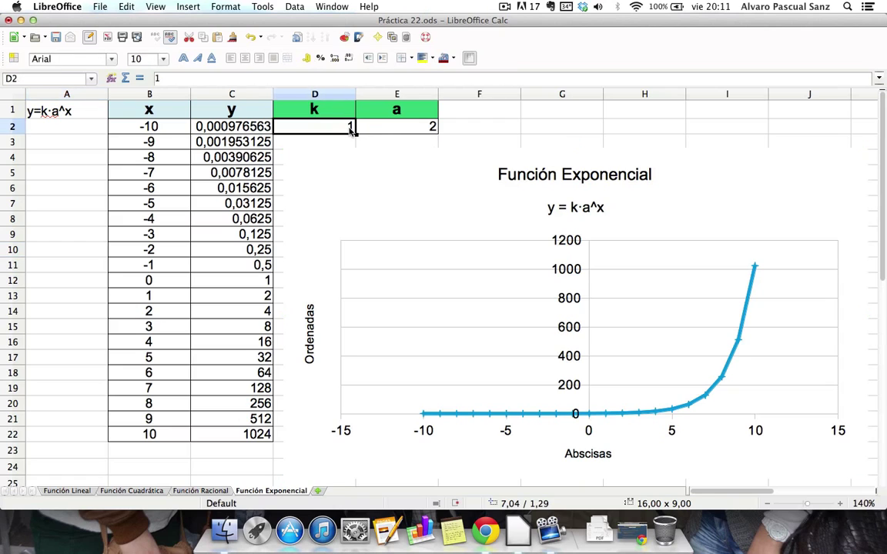
pyautogui.write('5')
pyautogui.press('Return')
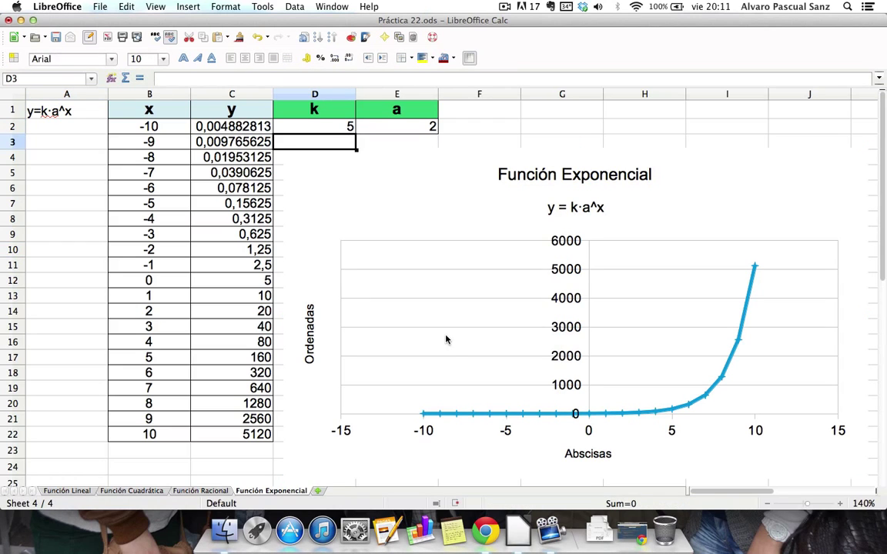
pyautogui.click(323, 126)
pyautogui.write('10')
pyautogui.press('Return')
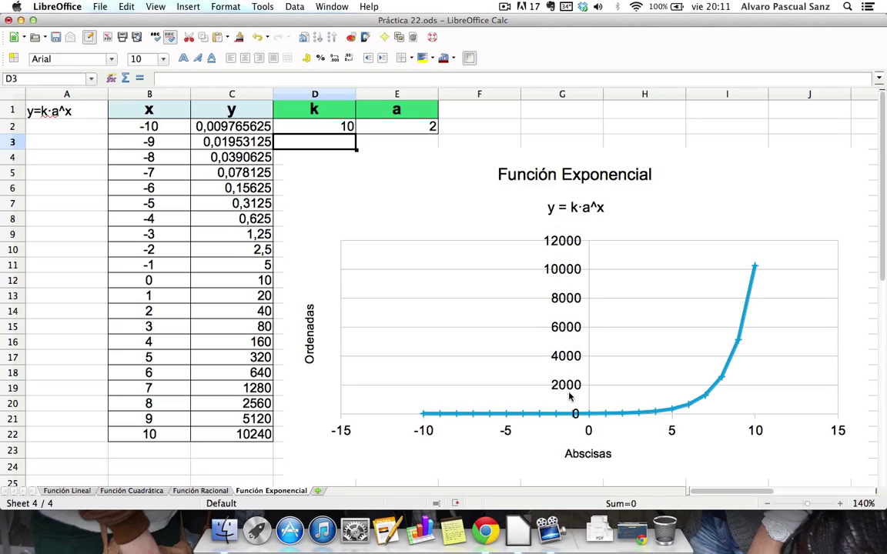
pyautogui.click(348, 131)
pyautogui.write('20')
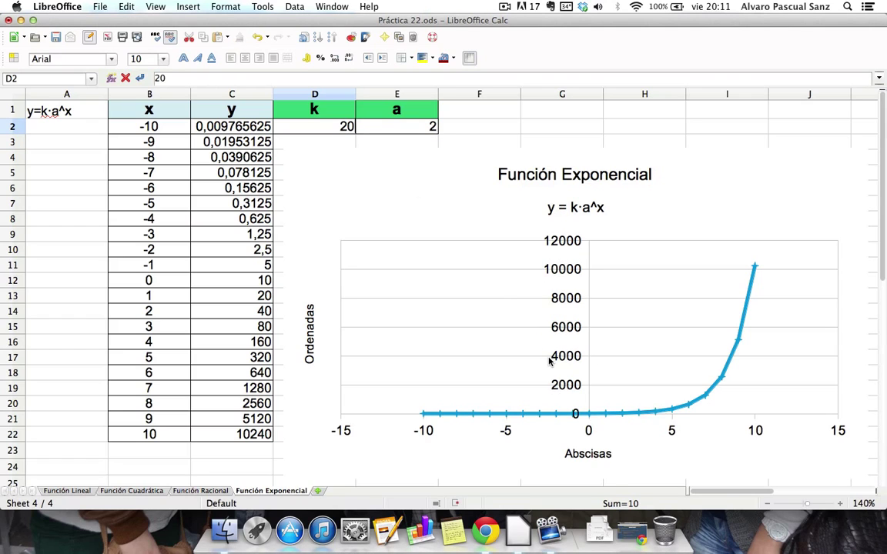
pyautogui.press('Return')
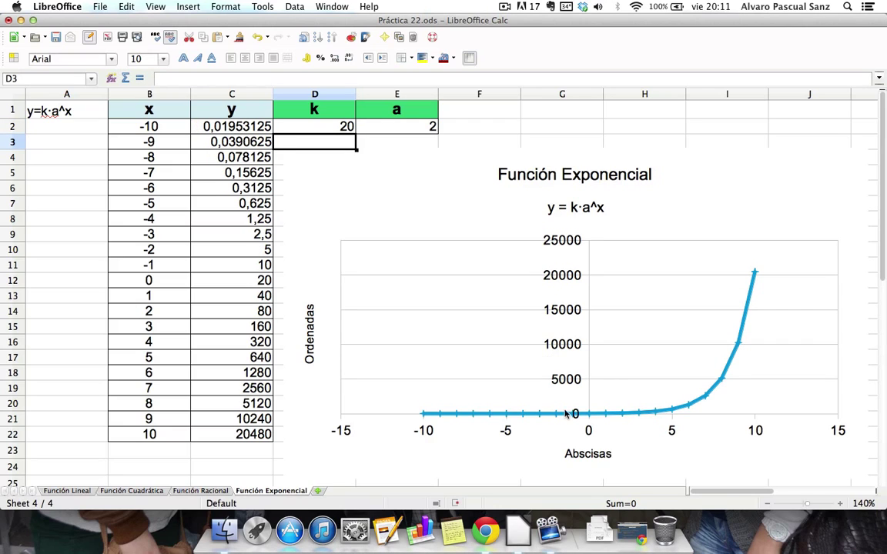
# - Try the values 3 and 20 in turn for parameter a in cell E2
pyautogui.click(332, 131)
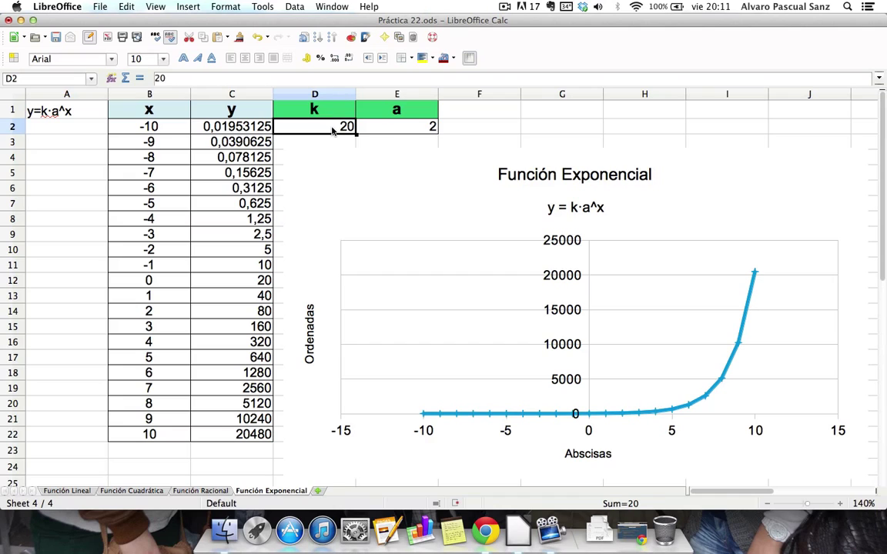
pyautogui.click(389, 130)
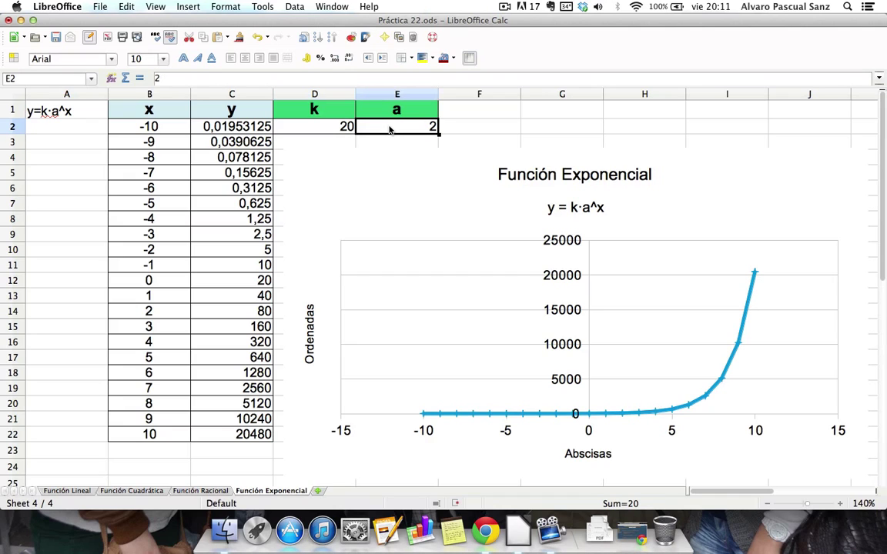
pyautogui.write('3')
pyautogui.press('Return')
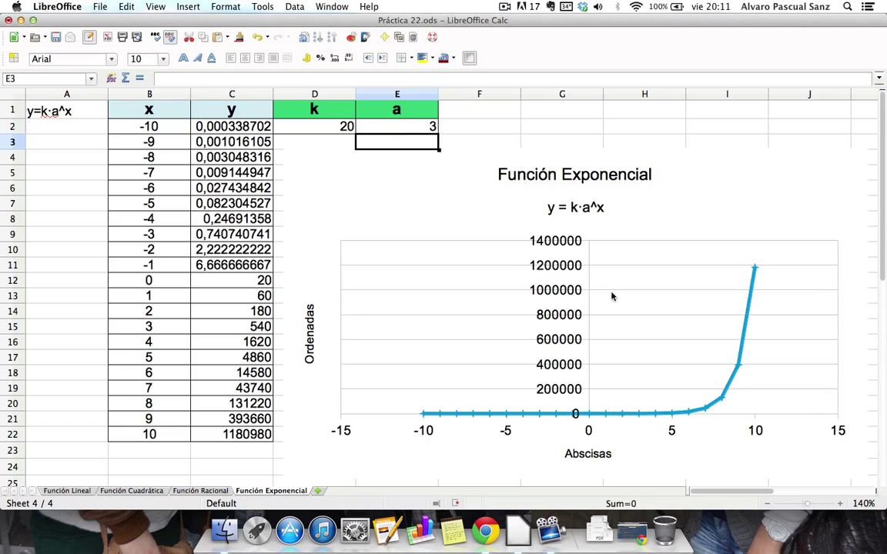
pyautogui.click(424, 126)
pyautogui.write('20')
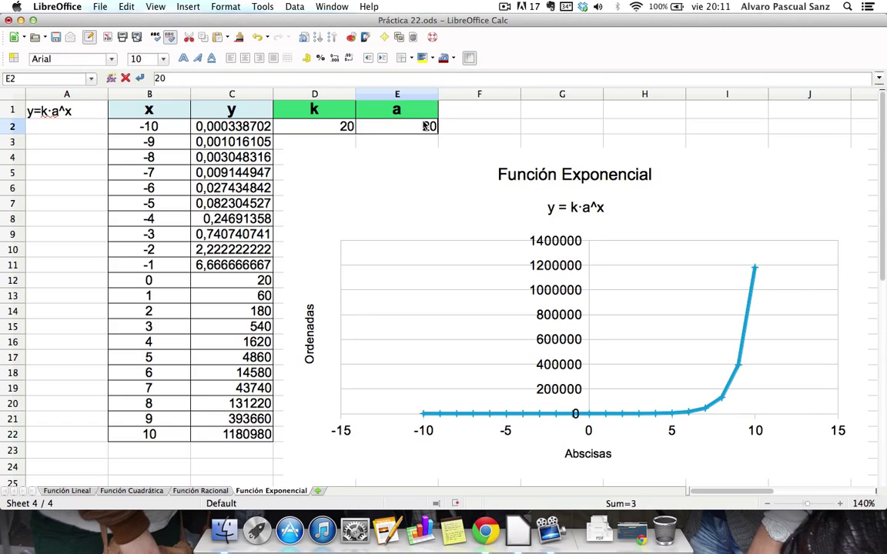
pyautogui.press('Return')
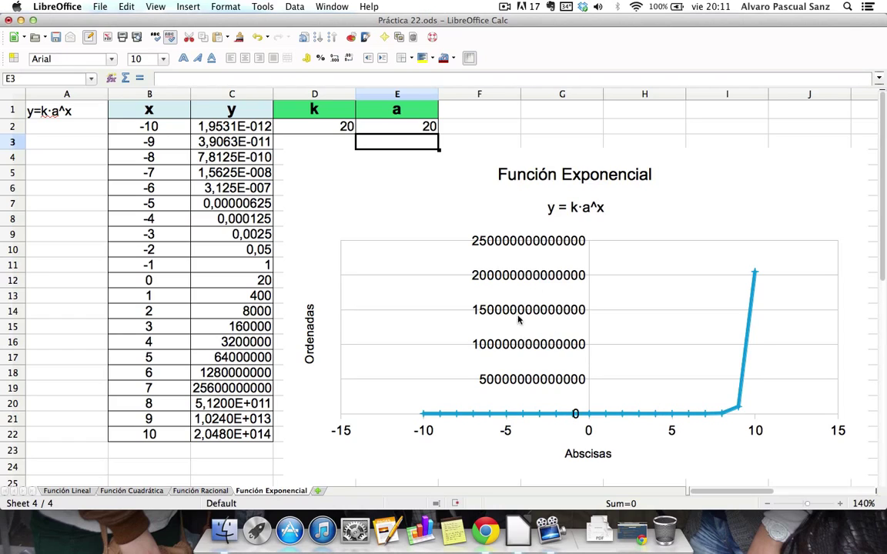
# - Reset parameter a to 2 in cell E2 and parameter k to 1 in cell D2
pyautogui.click(415, 126)
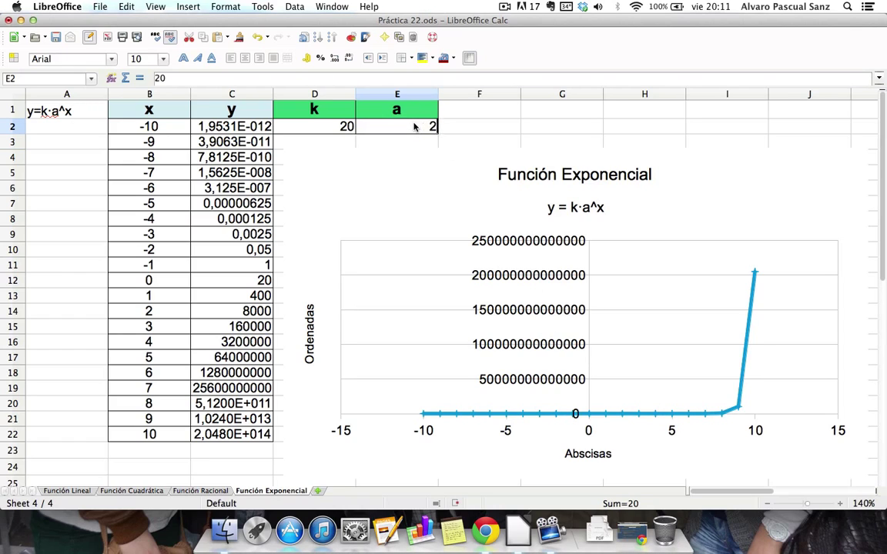
pyautogui.write('2')
pyautogui.press('Return')
pyautogui.click(341, 126)
pyautogui.write('1')
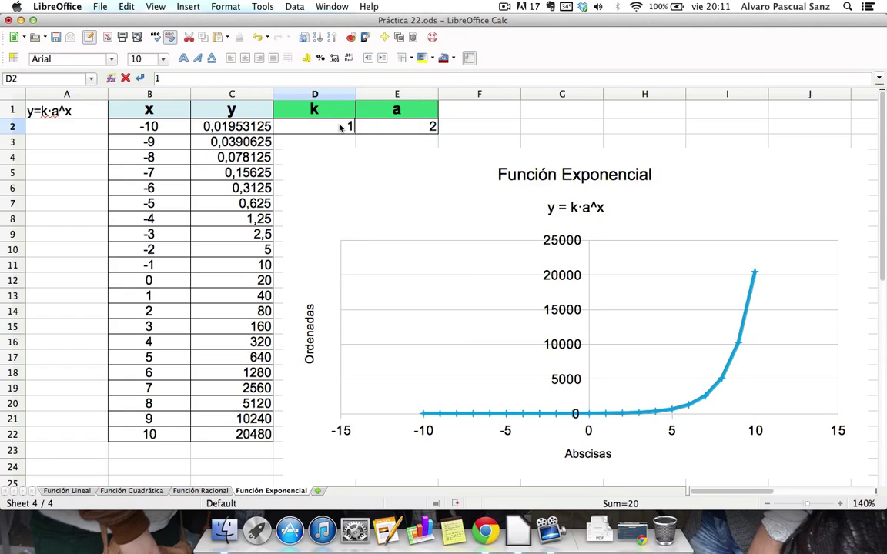
pyautogui.press('Return')
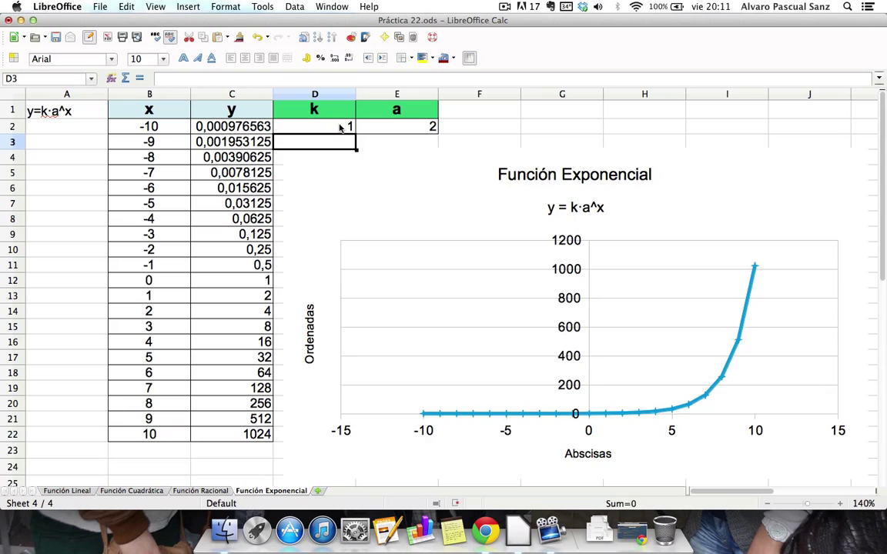
# - Try -5 as the value of parameter k in cell D2, and set it back to 1
pyautogui.click(341, 128)
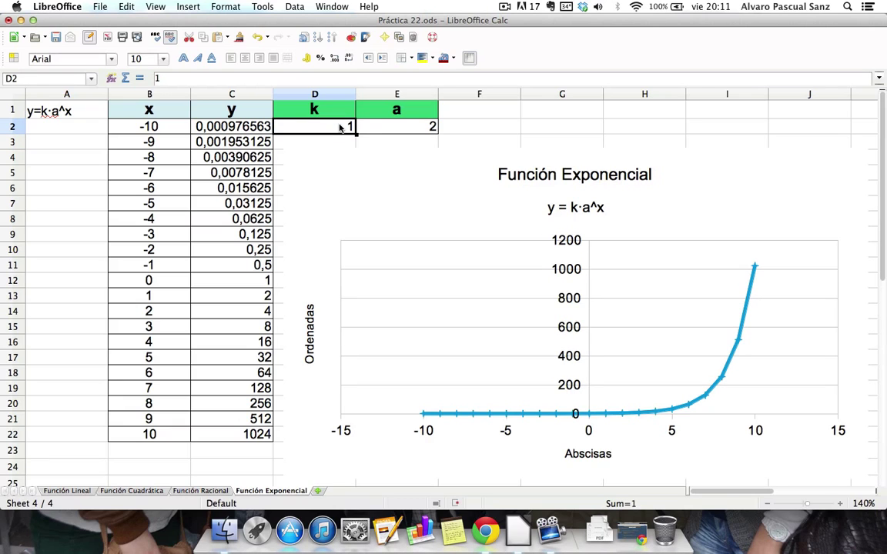
pyautogui.write('-5')
pyautogui.press('Return')
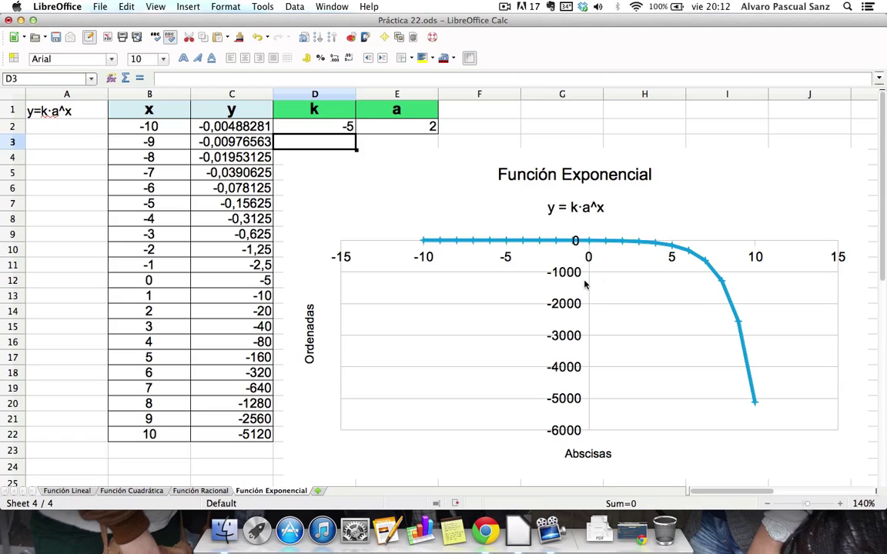
pyautogui.click(343, 127)
pyautogui.write('1')
pyautogui.press('Return')
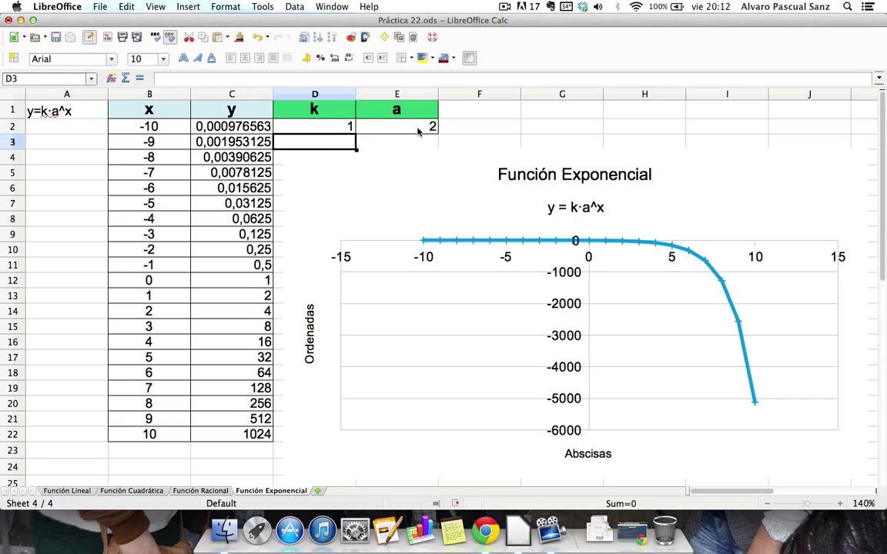
# - Set parameter a to 0,5 in cell E2
pyautogui.click(417, 131)
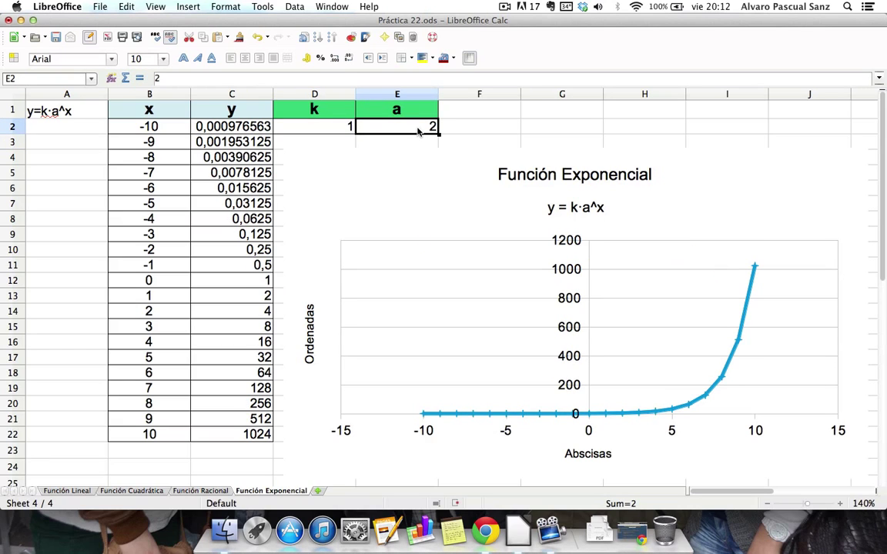
pyautogui.write('0,5')
pyautogui.press('Return')
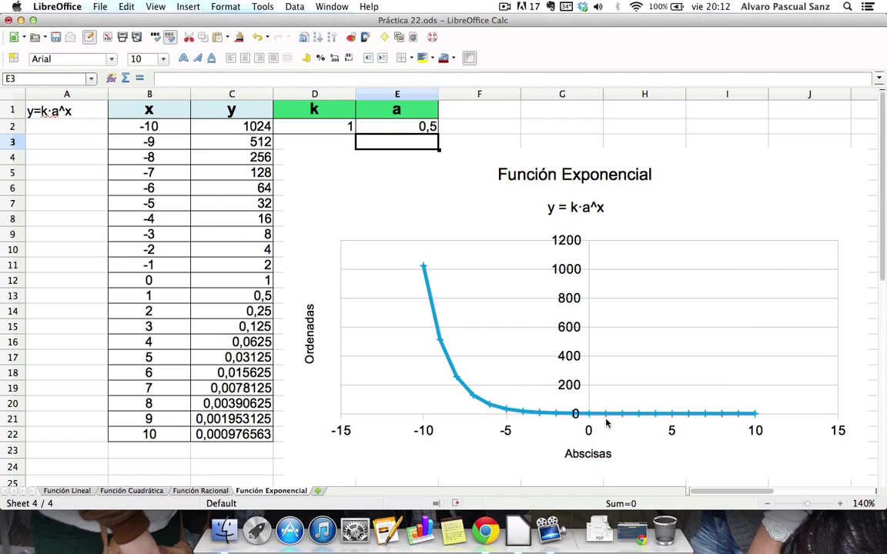
# - Set parameter k to -1 in cell D2 and save the spreadsheet
pyautogui.click(336, 130)
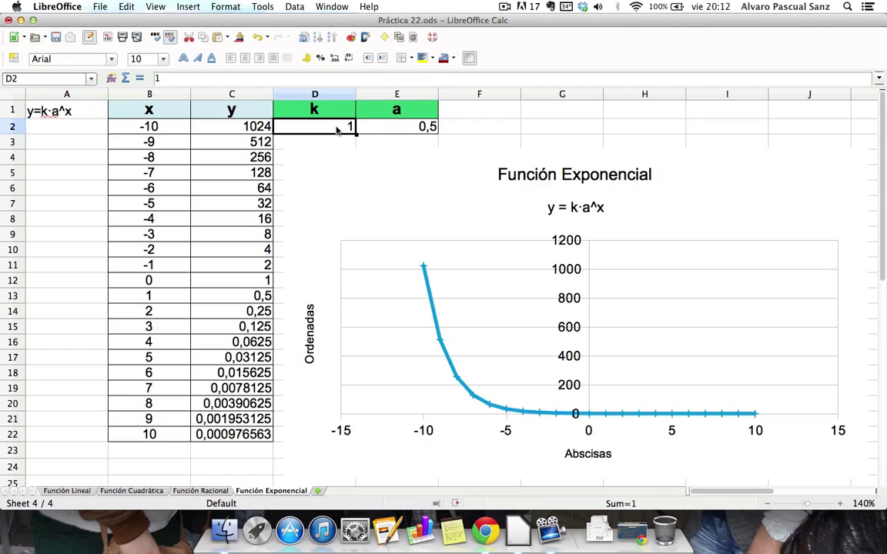
pyautogui.write('-1')
pyautogui.press('Return')
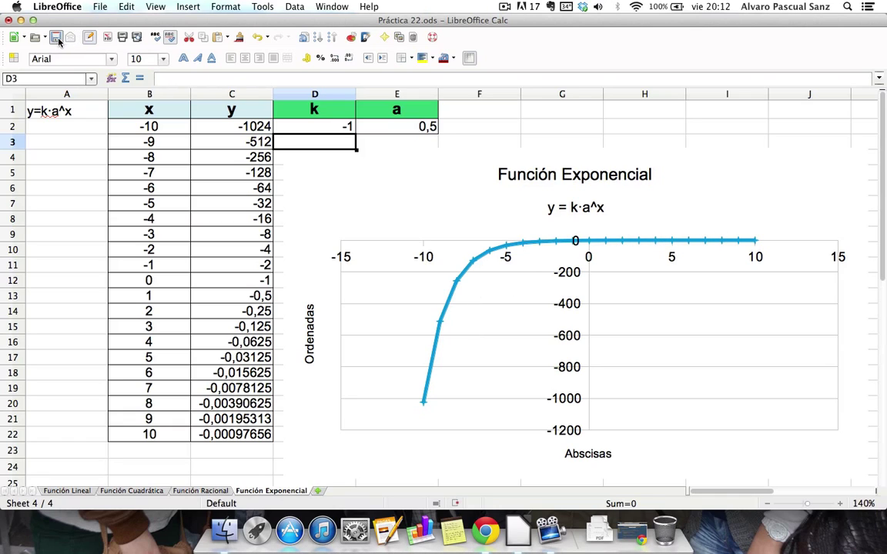
pyautogui.click(57, 39)
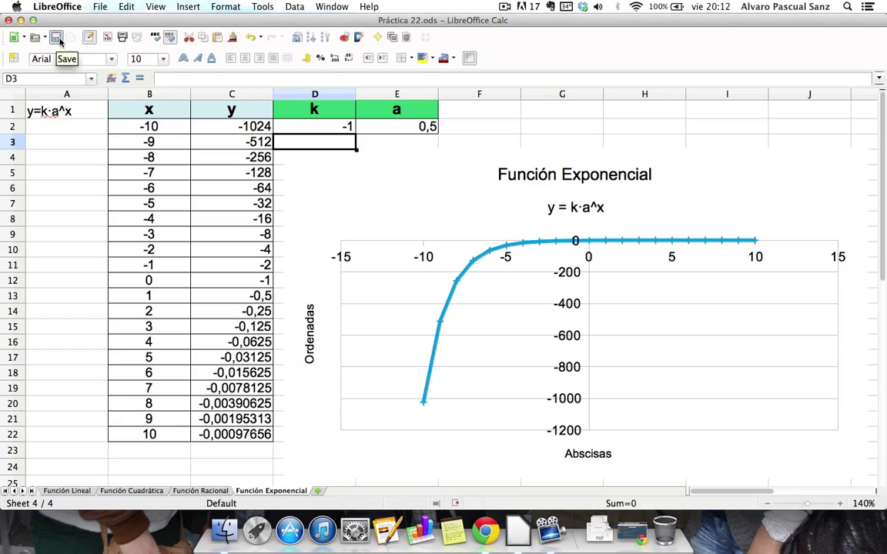